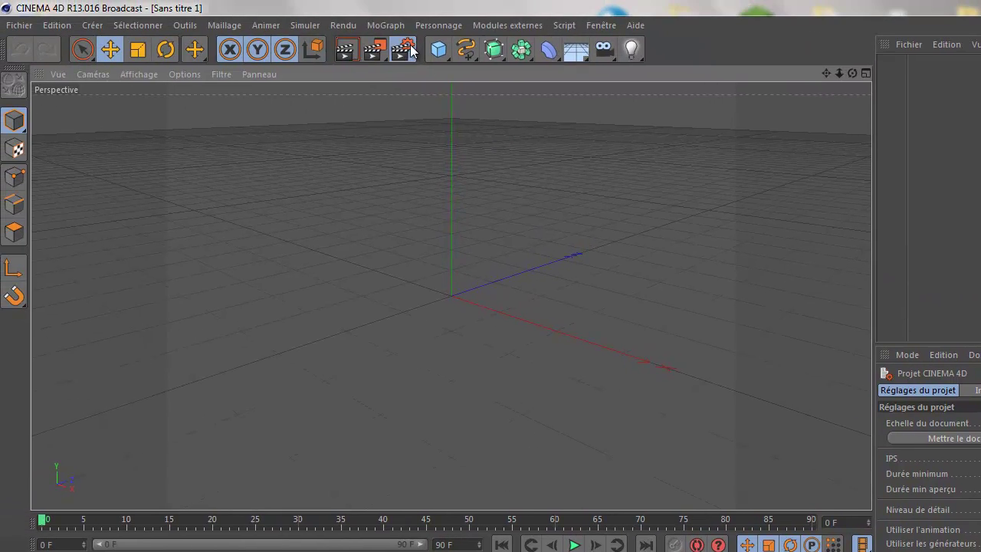
Step: Set the render output size to the 1680 x 1050 screen preset in the render settings
left_click(406, 49)
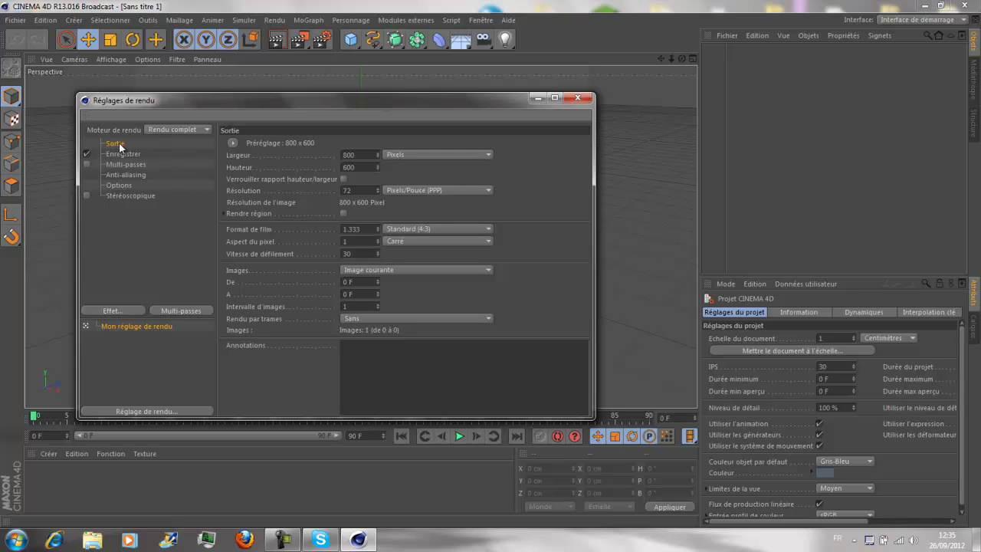
left_click(234, 143)
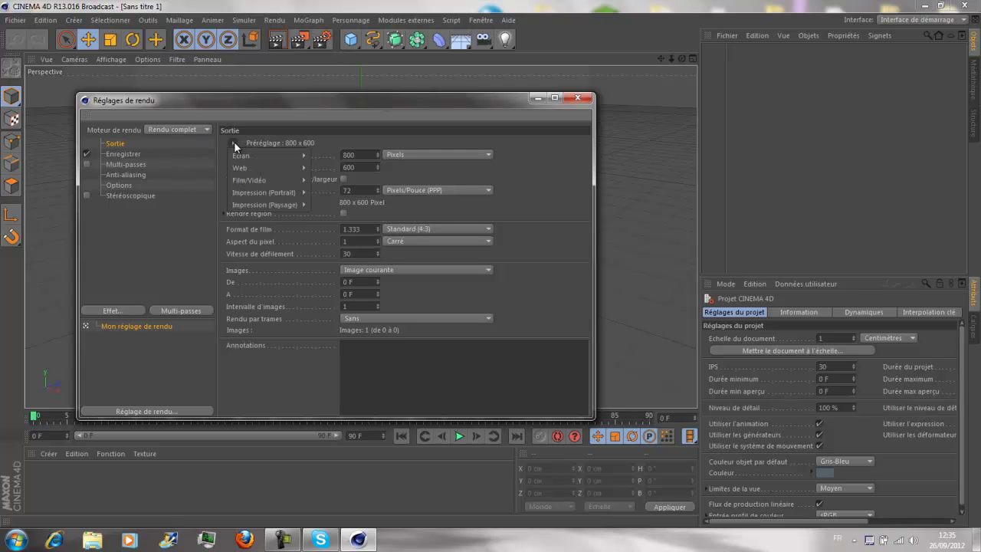
mouse_move(269, 157)
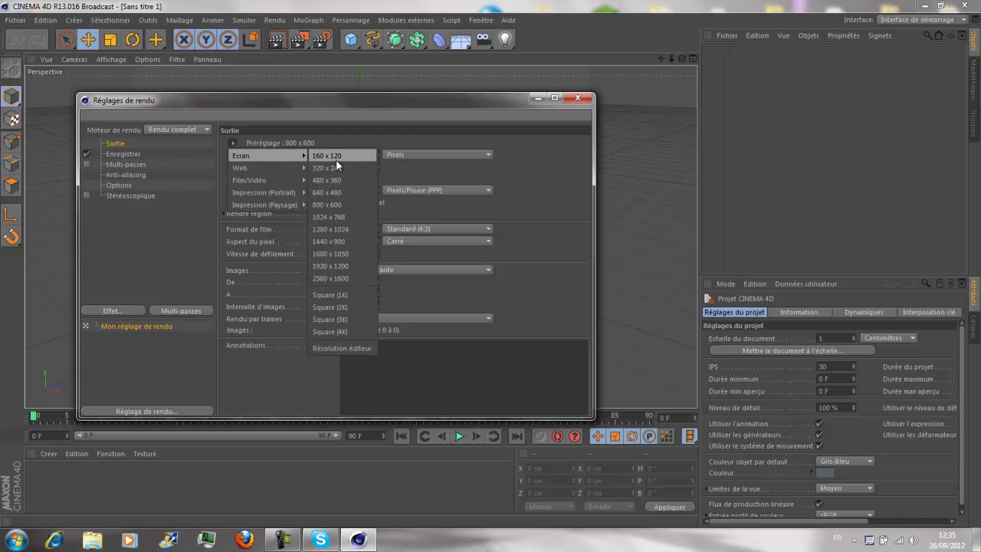
left_click(347, 256)
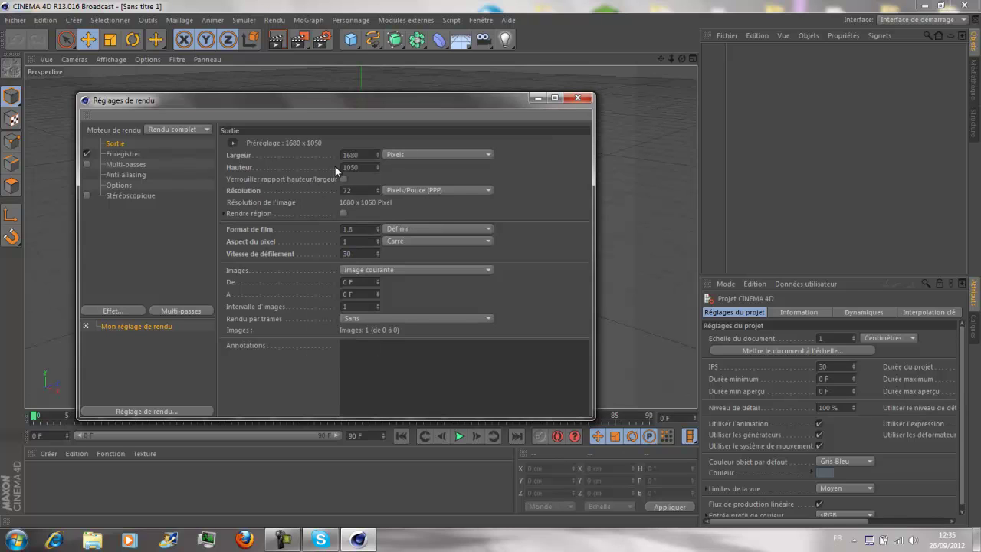
Step: Set the render to save on the desktop under the file name tuto and choose its image format
left_click(139, 154)
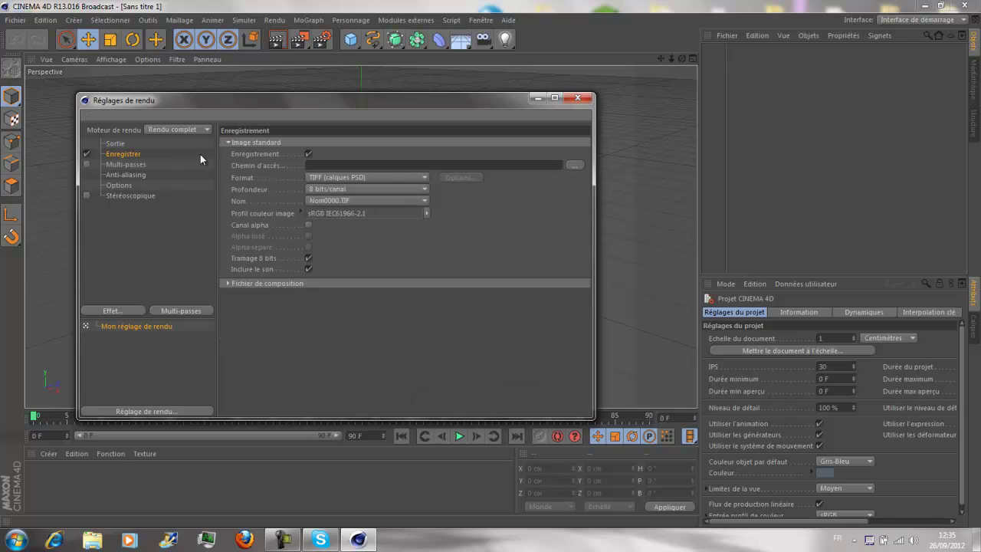
left_click(577, 165)
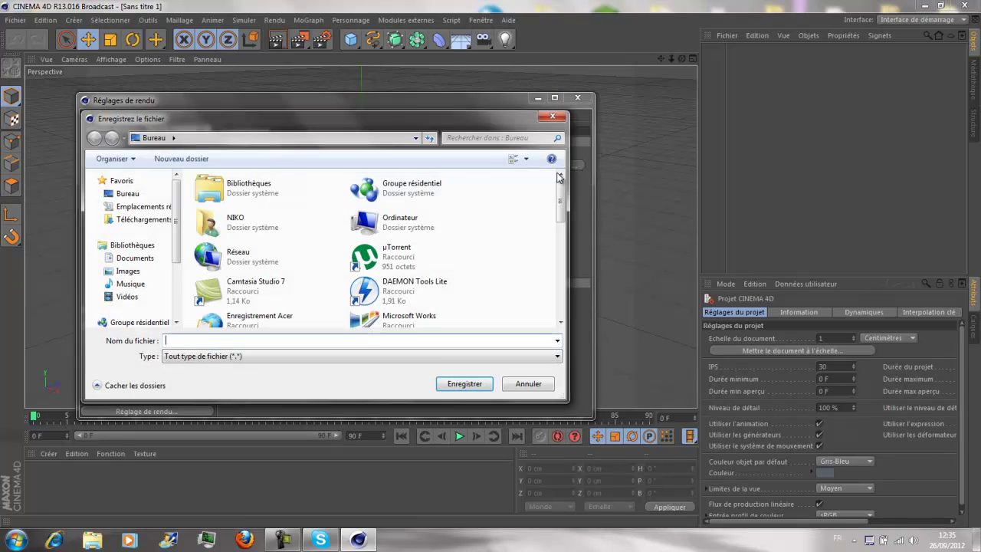
left_click(138, 197)
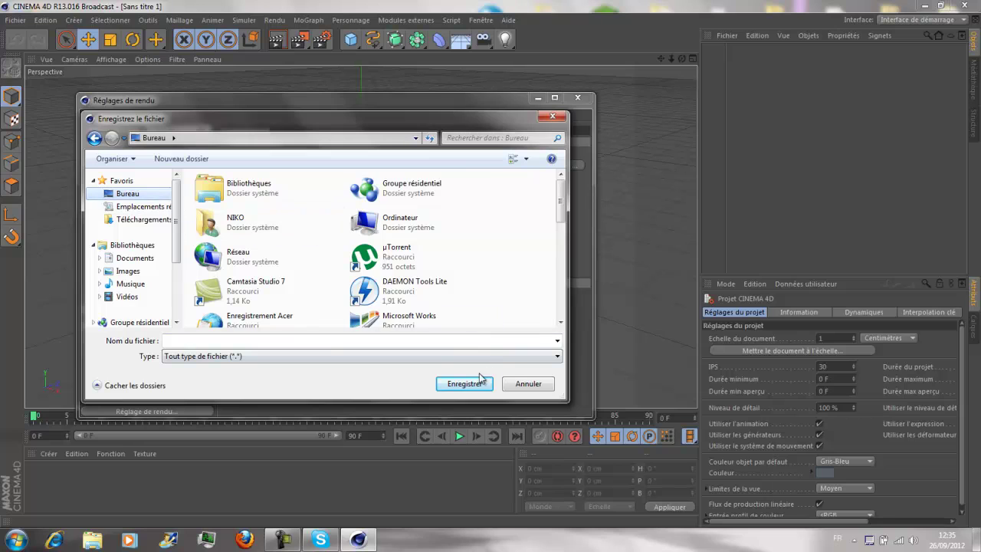
left_click(441, 343)
type("tuto")
left_click(448, 384)
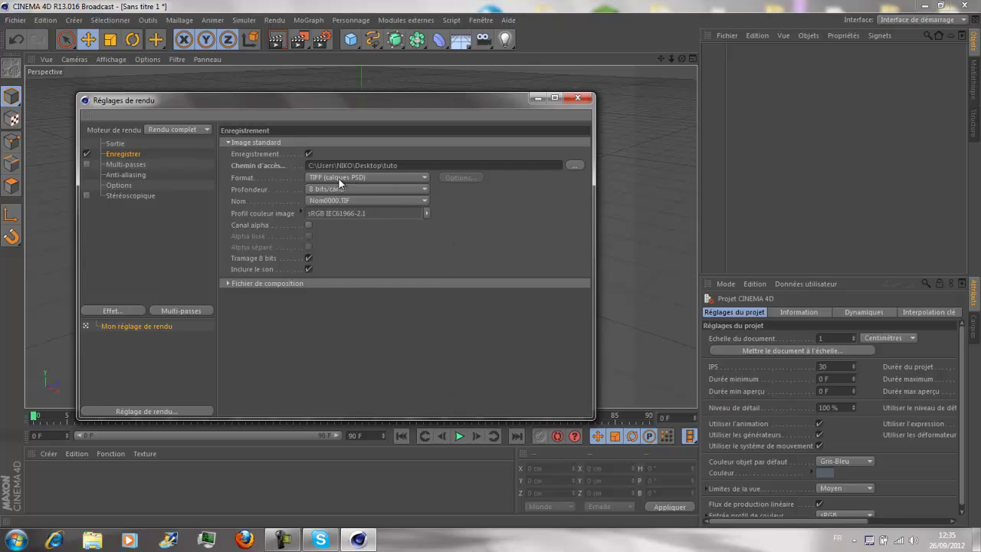
left_click(339, 179)
left_click(325, 240)
Step: Set the render's anti-aliasing to Au mieux and close the render settings
left_click(127, 164)
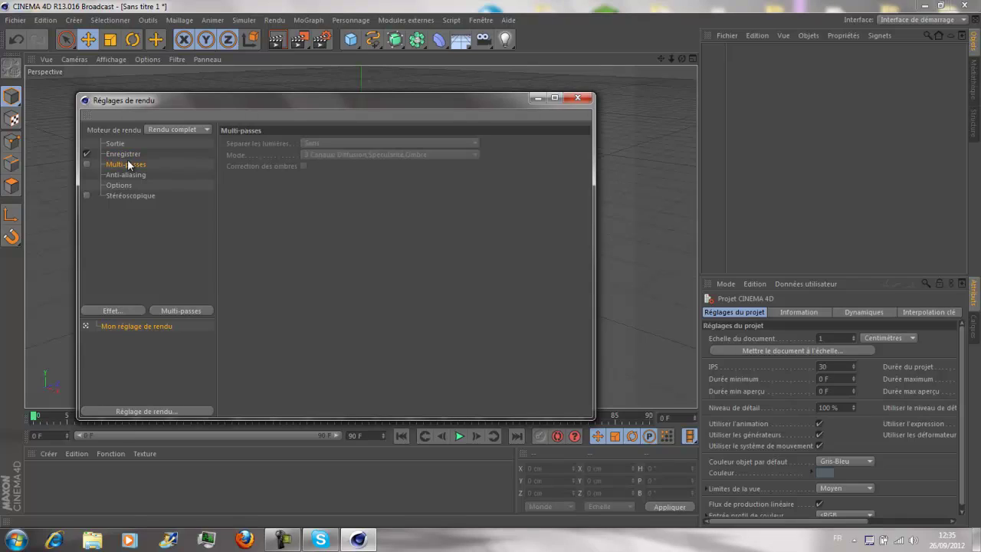
left_click(127, 175)
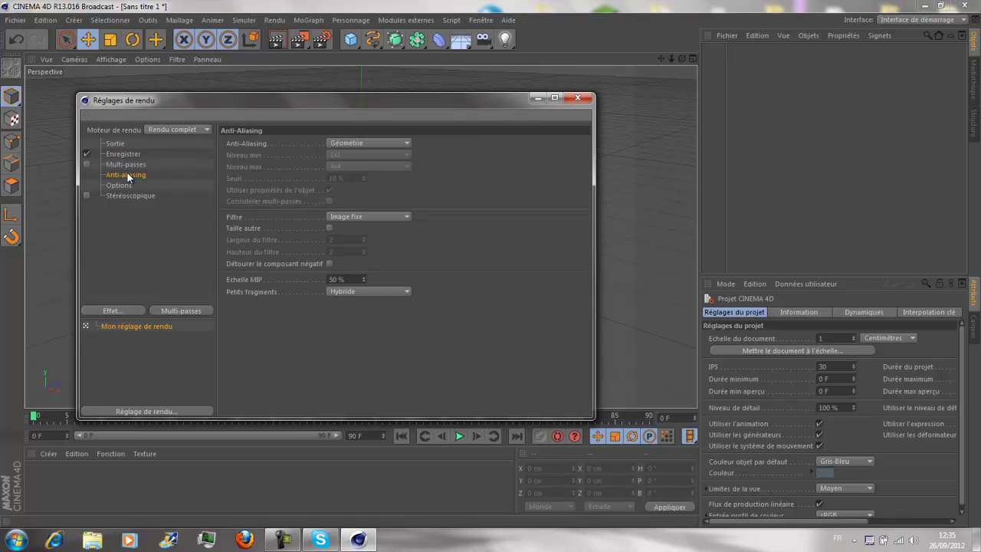
left_click(368, 142)
left_click(358, 180)
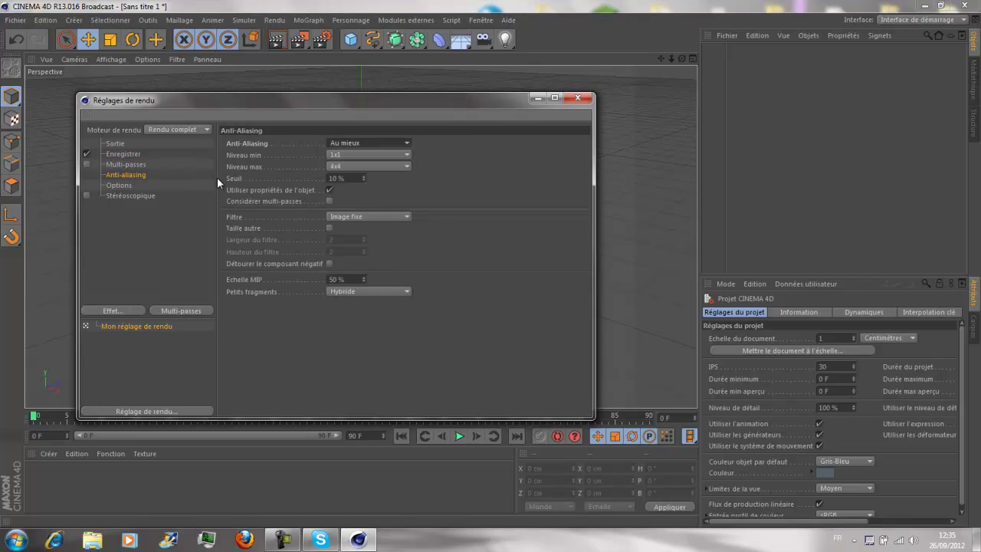
left_click(129, 185)
left_click(128, 175)
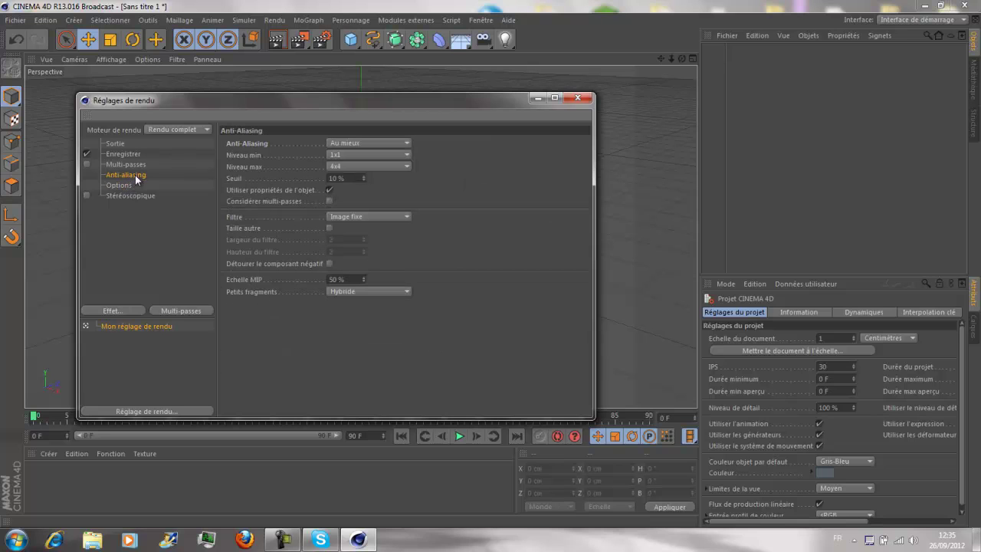
left_click(576, 98)
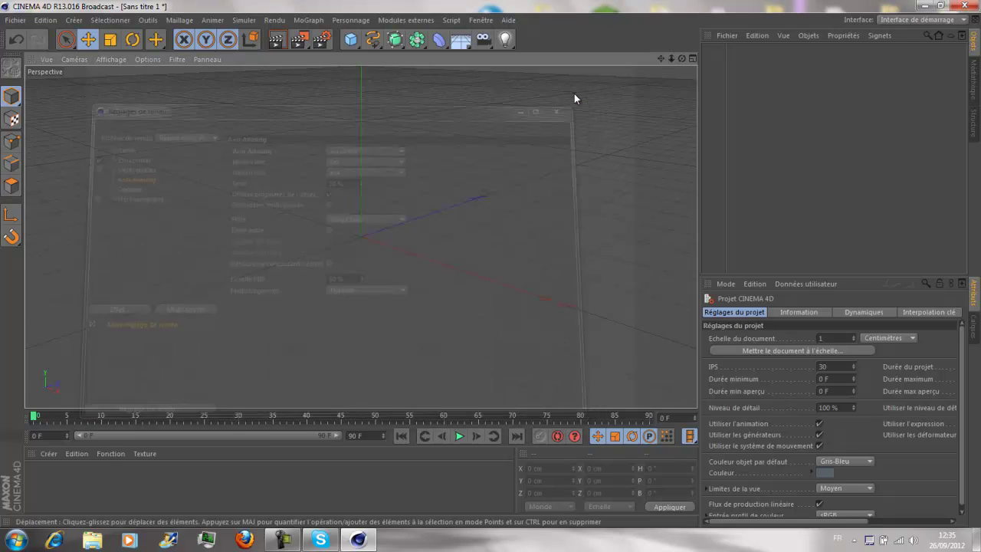
mouse_move(685, 54)
left_mouse_down()
mouse_move(491, 264)
mouse_move(685, 54)
left_mouse_up()
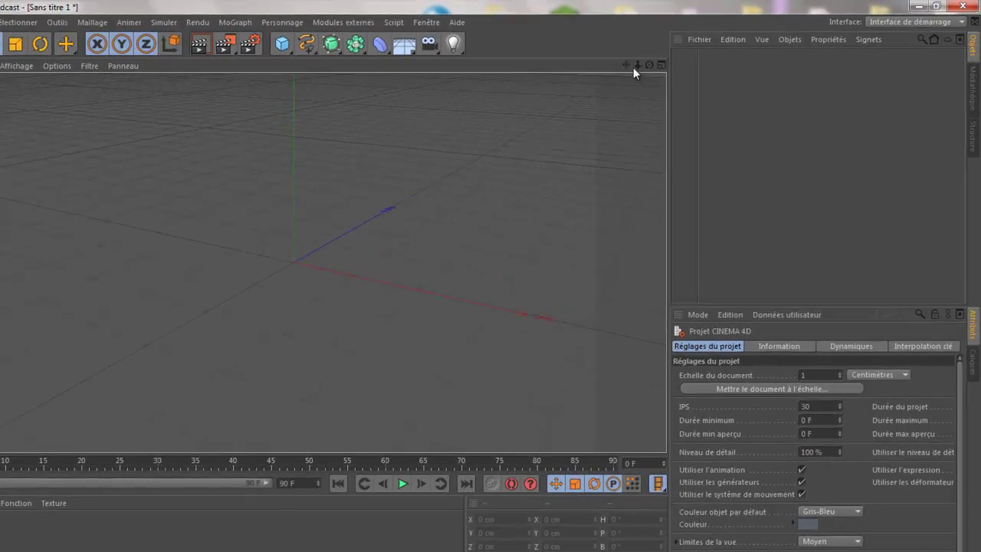
left_click_drag(625, 66, 436, 297)
mouse_move(368, 328)
left_mouse_down()
mouse_move(356, 332)
mouse_move(368, 330)
left_mouse_up()
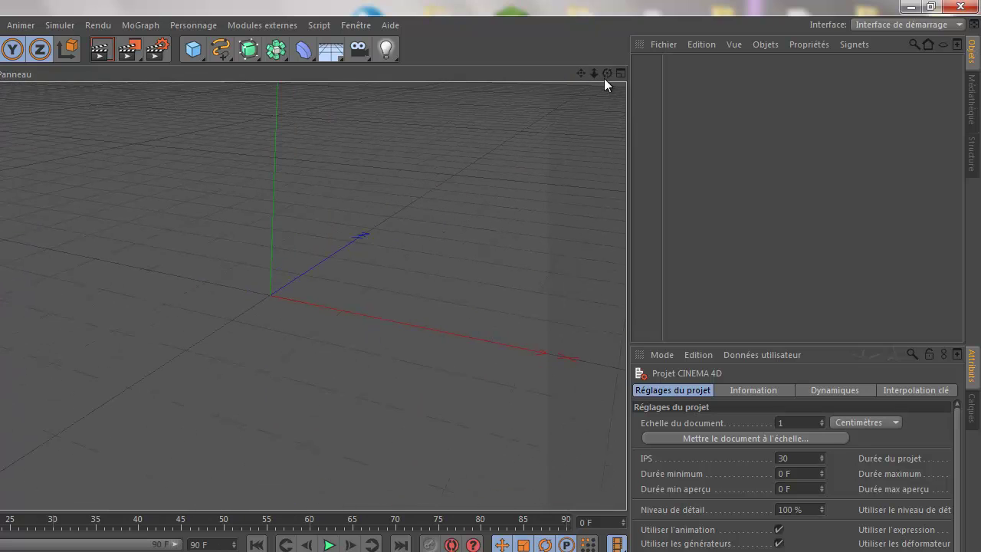
left_click_drag(607, 73, 371, 336)
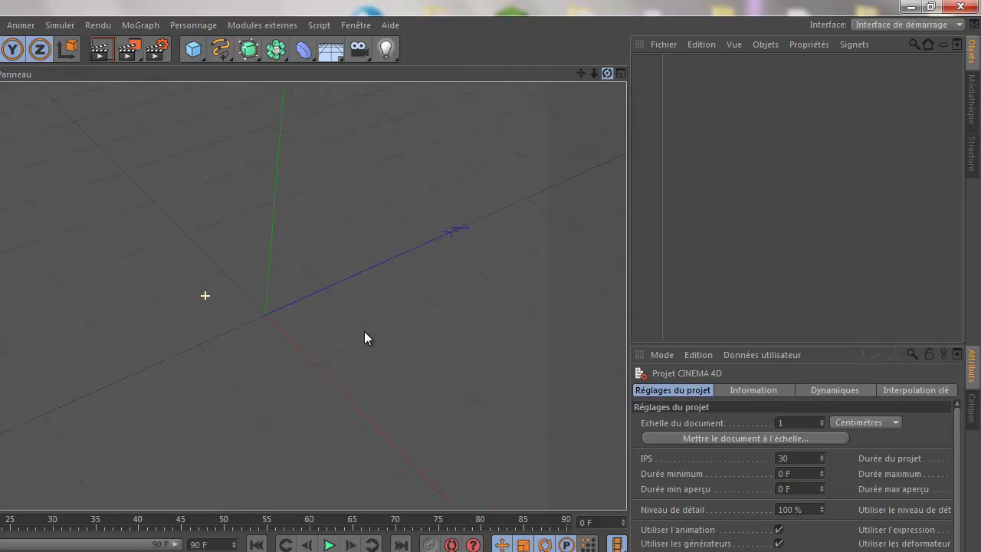
left_click_drag(493, 268, 491, 270)
left_click_drag(671, 59, 483, 261)
Step: Add a Mo Texte object and replace its text with BALKANBOYS93
left_click(310, 21)
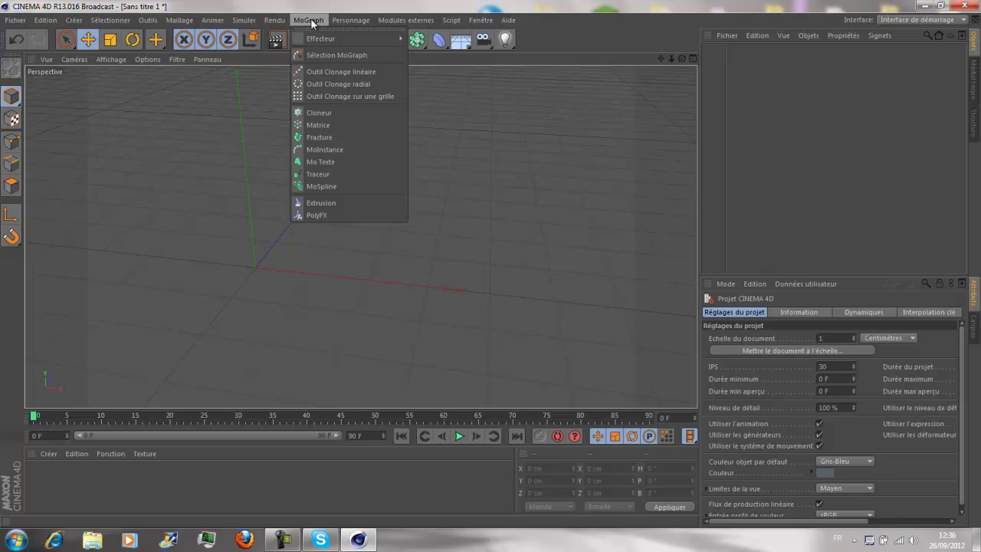
left_click(321, 162)
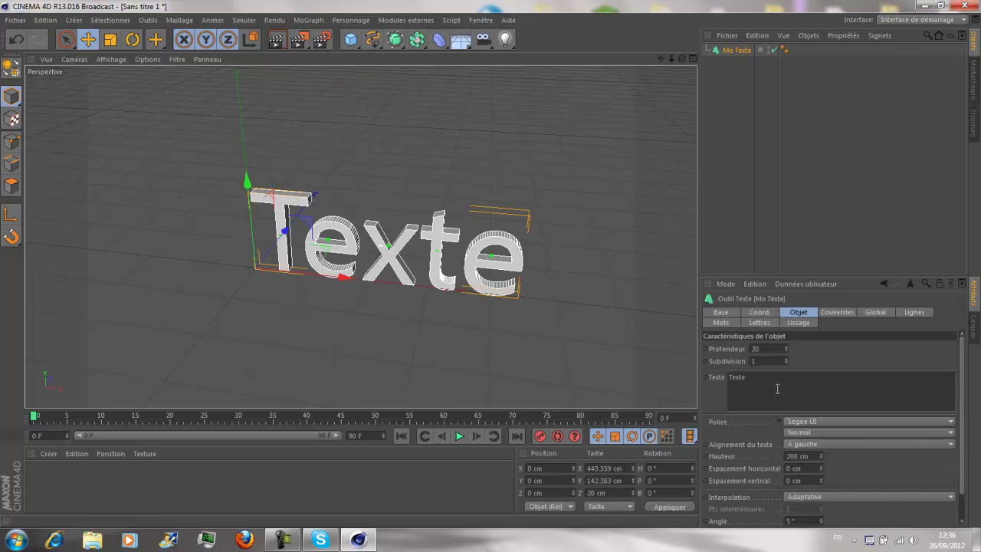
left_click(777, 389)
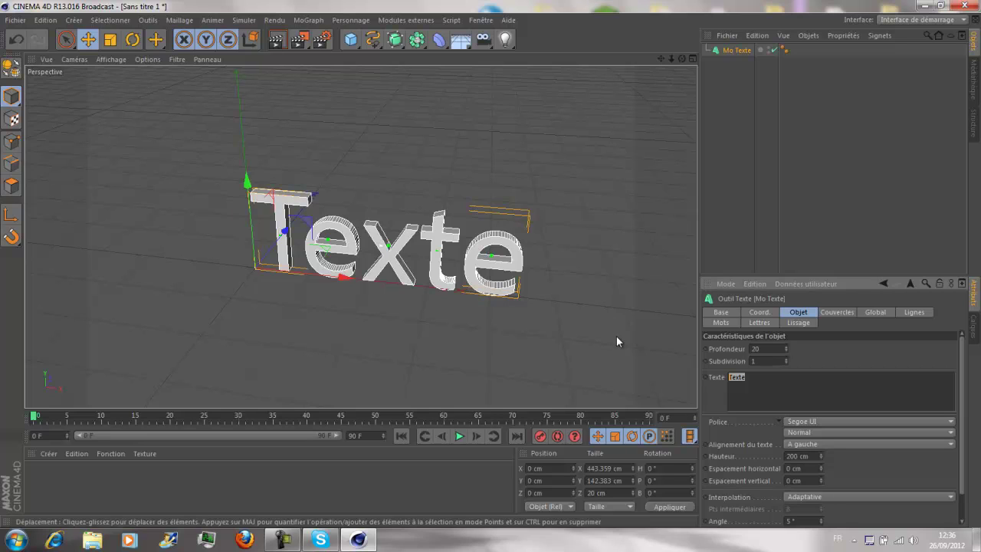
type("Bl")
key("BackSpace")
type("ALKANBOYS93")
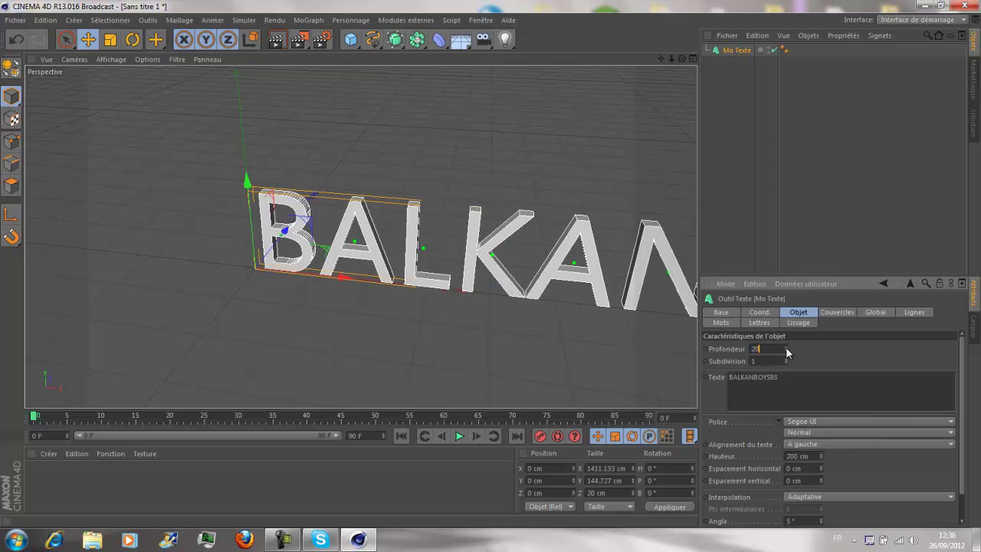
Step: Set the depth (Profondeur) of the 3D text to 50
key("Return")
type("50")
key("Return")
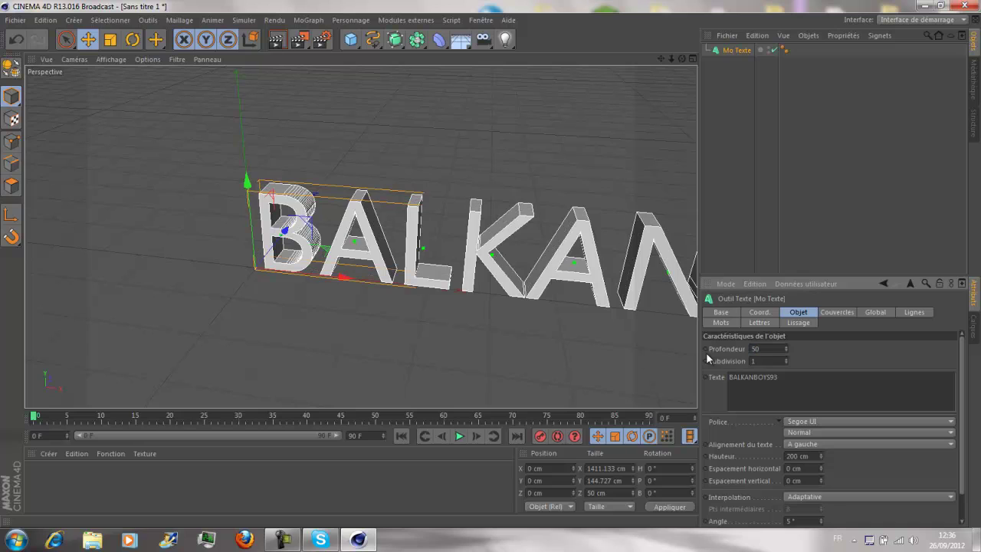
Step: Change the font of the 3D text to Ethnocentric Rg
left_click(805, 421)
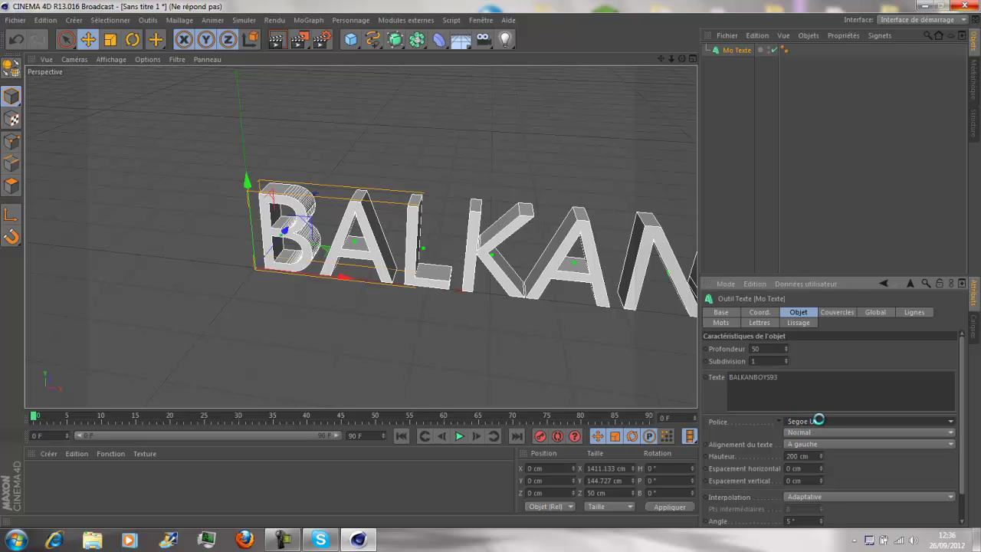
left_click(927, 5)
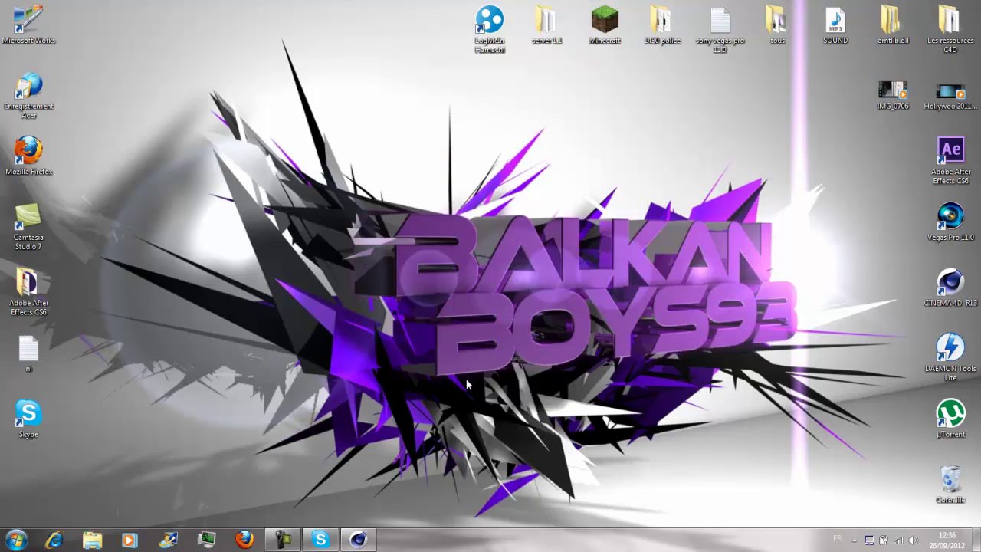
left_click(358, 539)
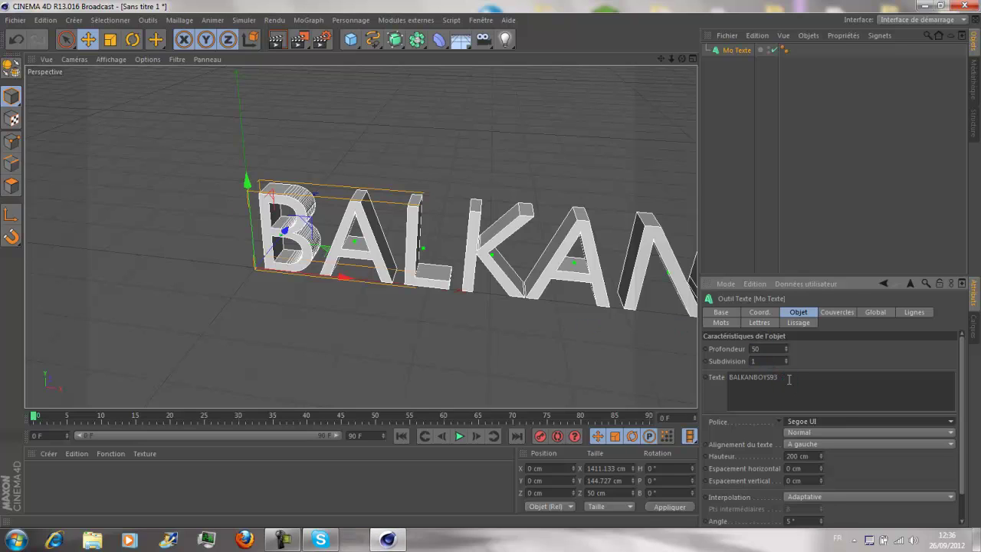
left_click(817, 420)
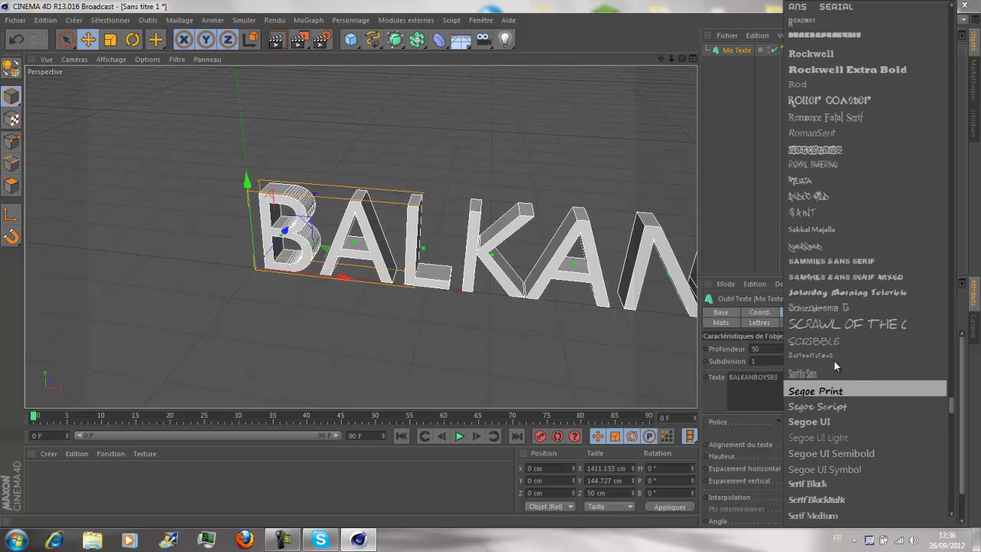
left_click_drag(951, 406, 972, 167)
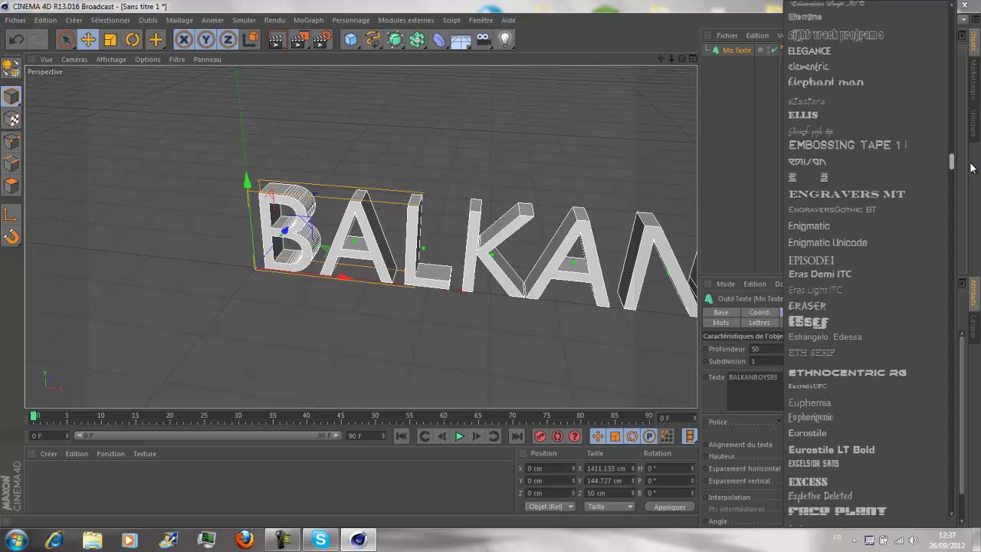
left_click(828, 371)
Step: Set the height (Hauteur) of the 3D text to 150 cm
left_click_drag(661, 59, 272, 84)
scroll(658, 108, "down", 5)
left_click_drag(659, 57, 500, 270)
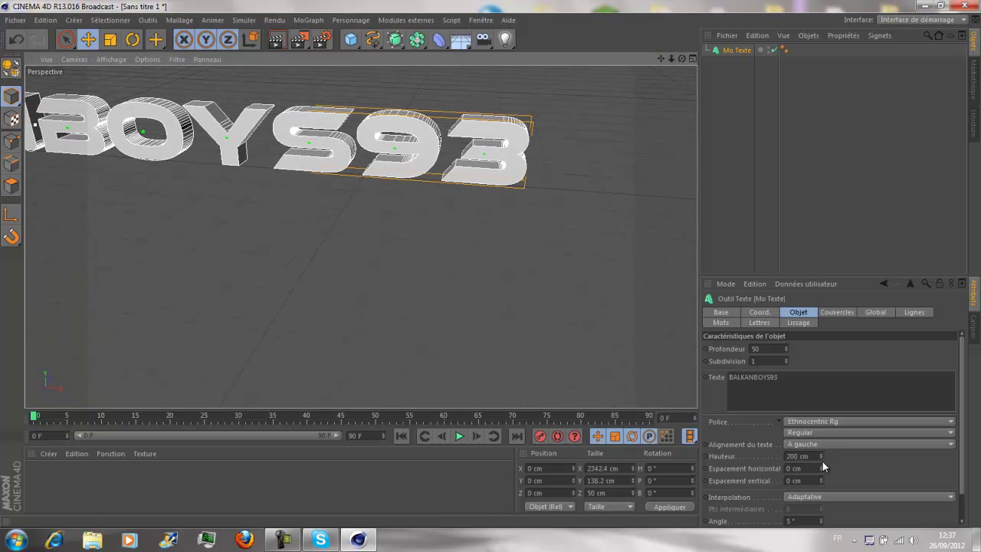
left_click_drag(820, 458, 820, 455)
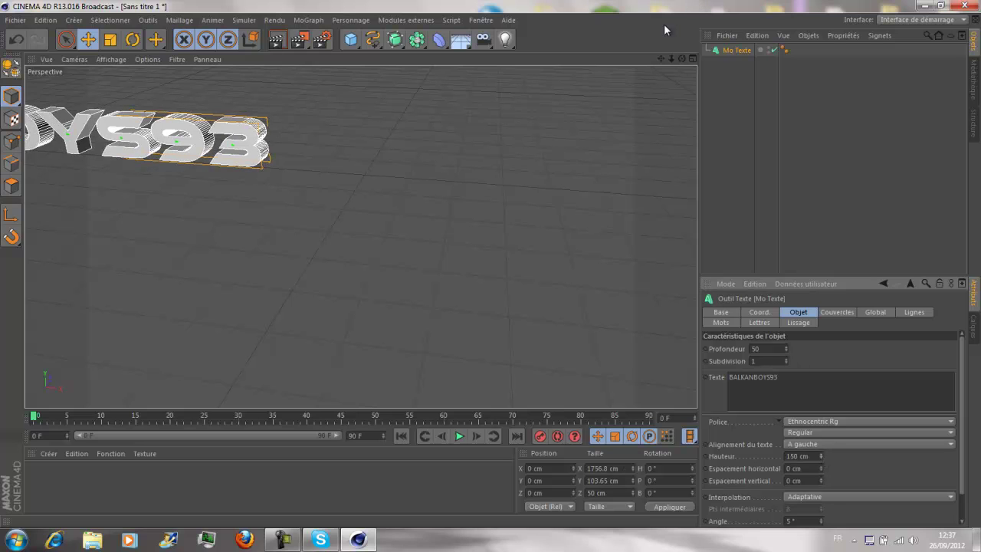
Step: Raise the 3D text slightly along the Y axis so it sits above the grid
left_click_drag(660, 57, 486, 132)
left_click_drag(681, 58, 495, 268)
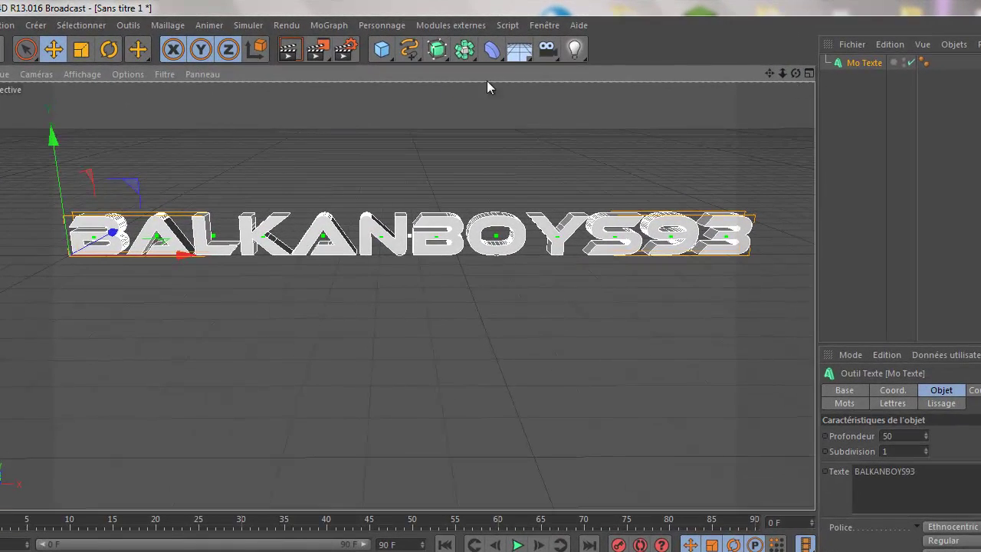
left_click_drag(52, 140, 50, 123)
Step: Add a floor (Sol) object and move it to about 925 cm along X, centred under the text
left_click(524, 54)
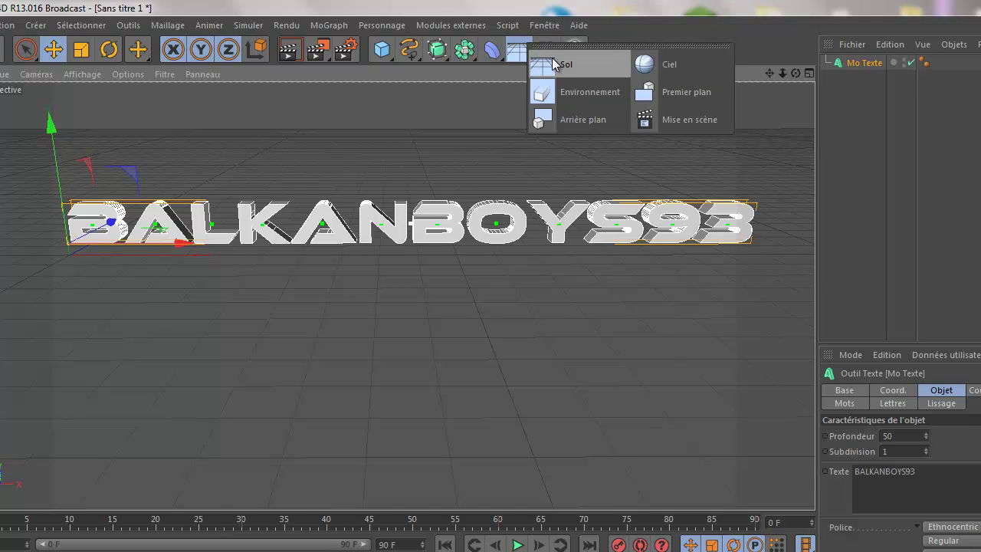
left_click(544, 66)
left_click_drag(46, 143, 406, 145)
scroll(367, 38, "up", 2)
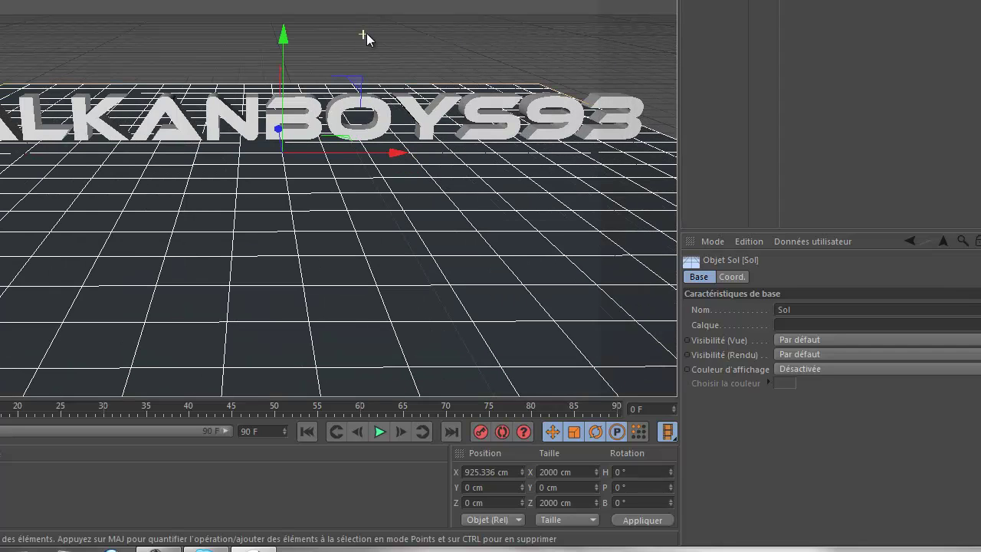
Step: Create a new material with specularity off and set its colour to a grey of R 140, V 133, B 133
double_click(123, 486)
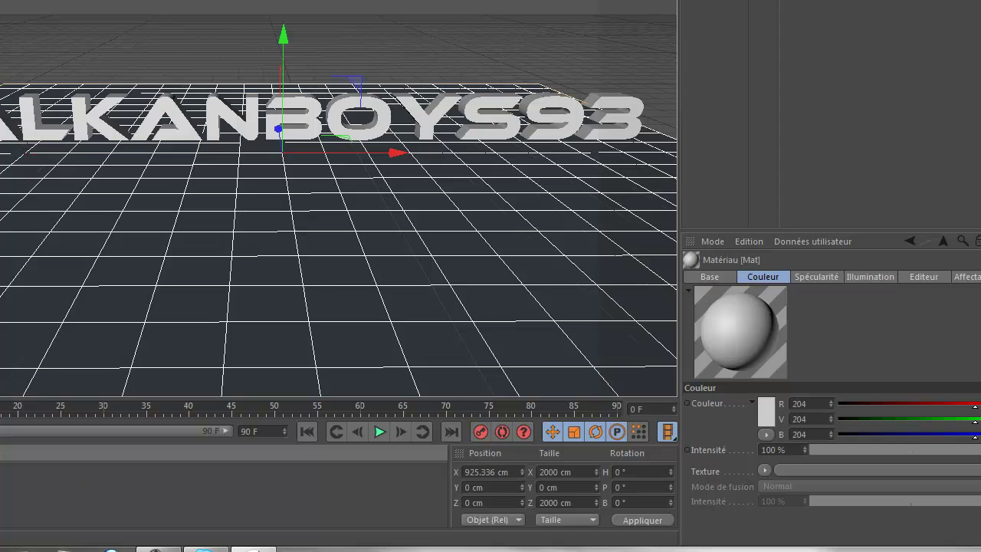
double_click(44, 490)
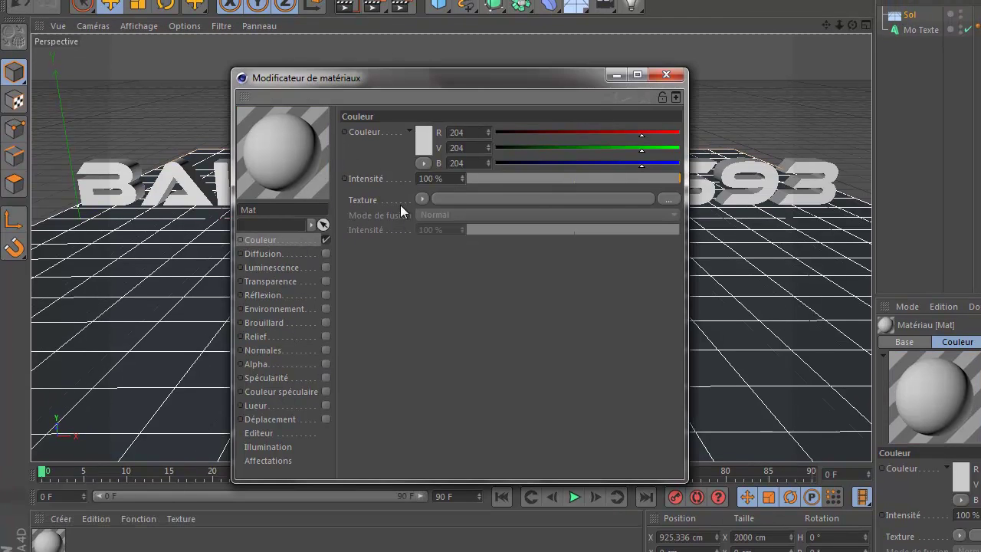
left_click(424, 139)
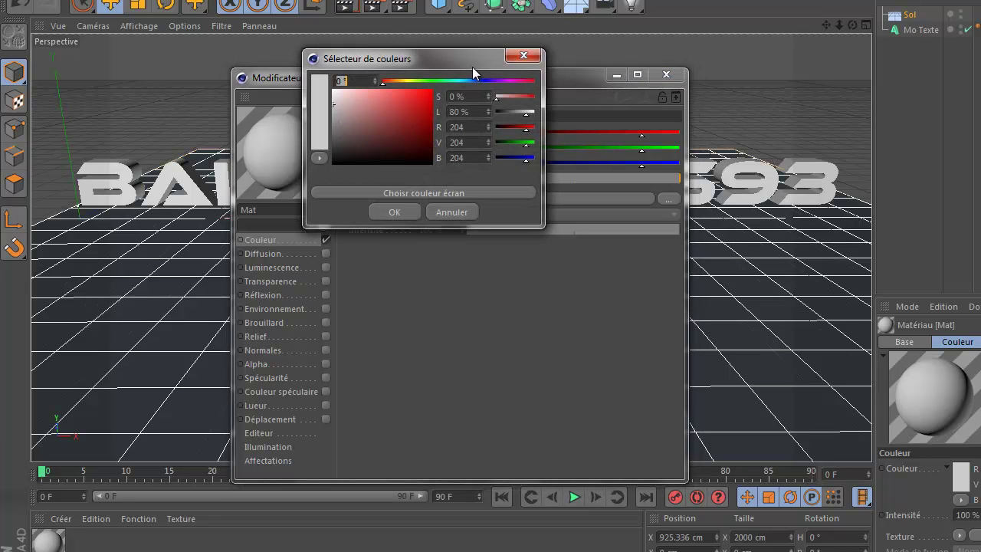
left_click_drag(456, 80, 373, 86)
left_click(336, 119)
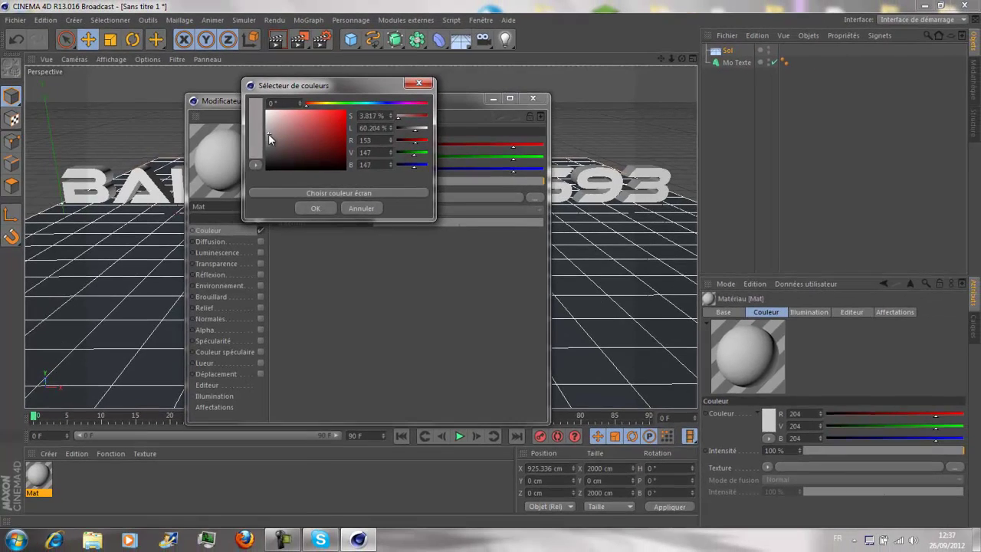
left_click_drag(269, 133, 270, 137)
left_click(317, 208)
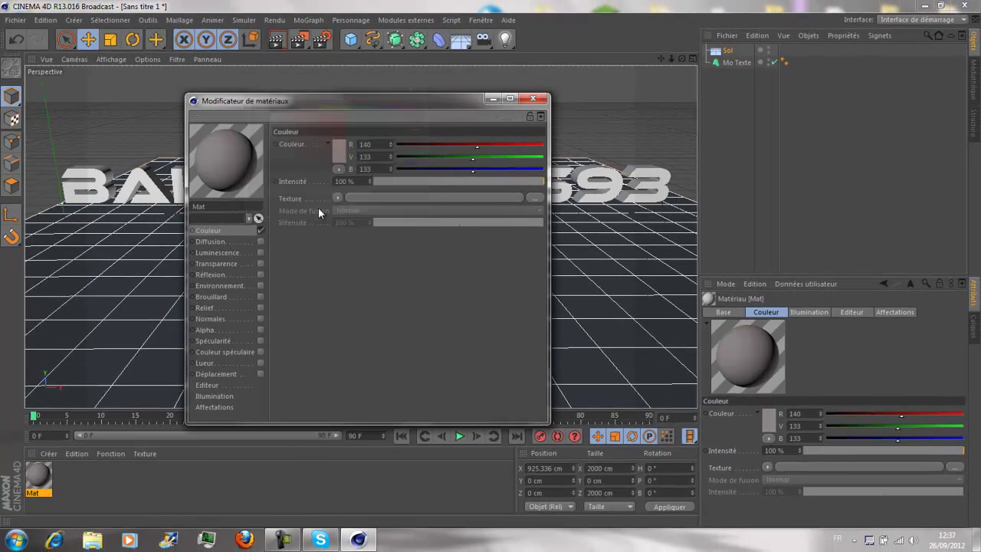
Step: Enable reflection on the grey material, add a Fresnel texture to it and raise the reflection intensity above 30 %
left_click(223, 275)
left_click(258, 275)
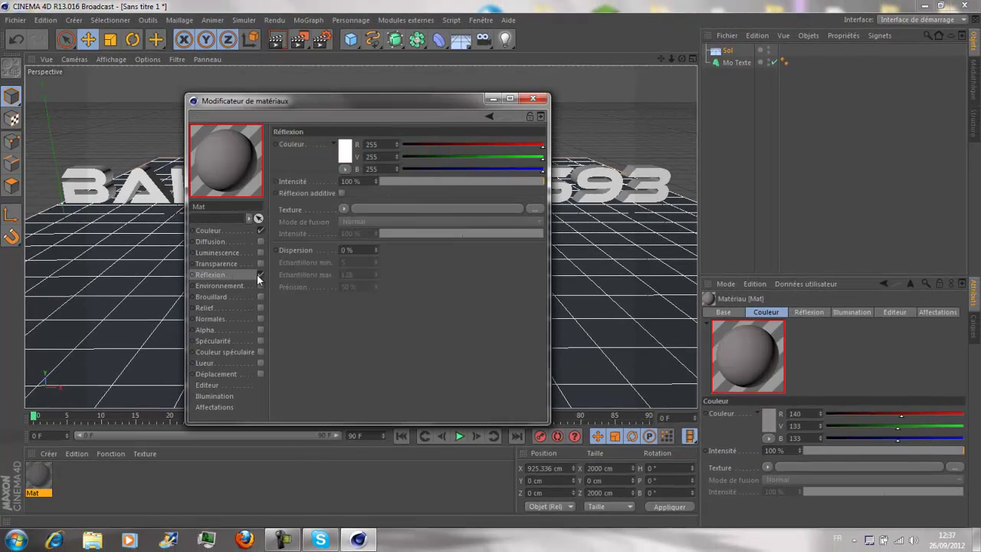
left_click(419, 182)
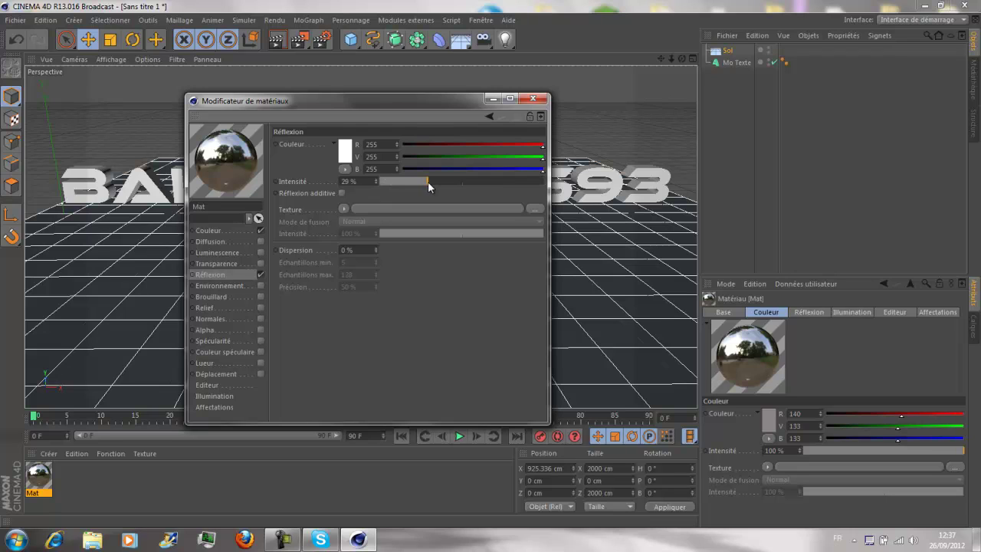
left_click(429, 182)
left_click(344, 208)
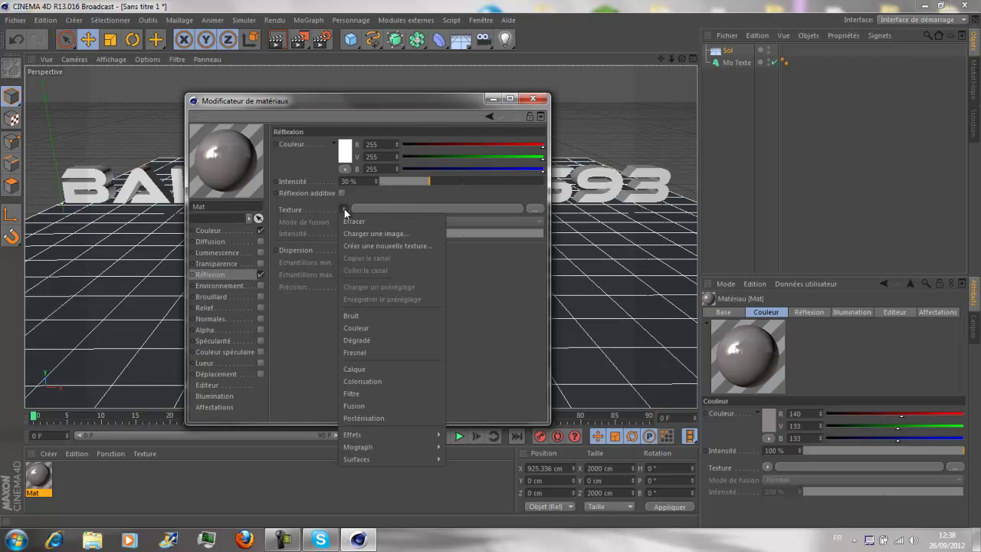
left_click(358, 352)
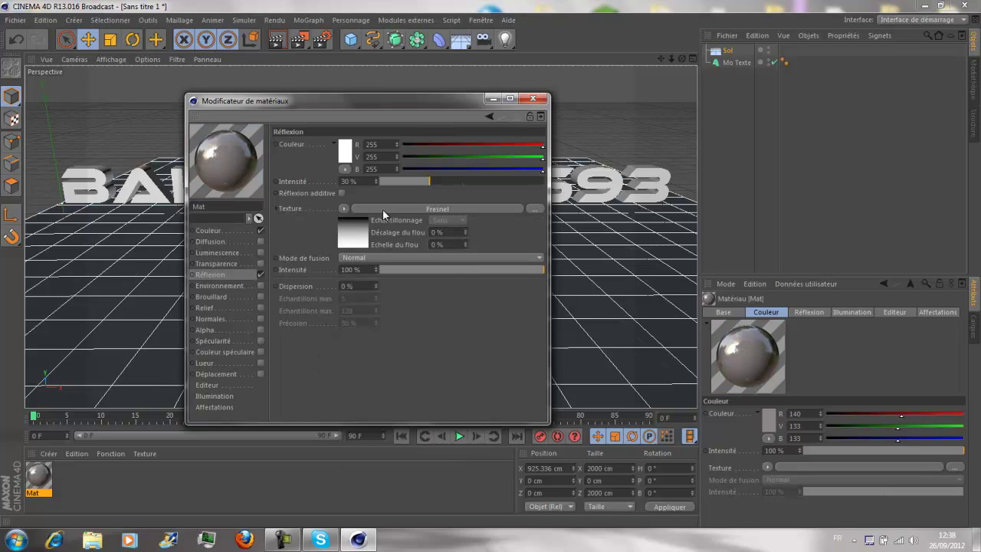
left_click_drag(443, 182, 448, 182)
left_click_drag(457, 181, 461, 180)
left_click_drag(473, 181, 466, 180)
left_click(541, 102)
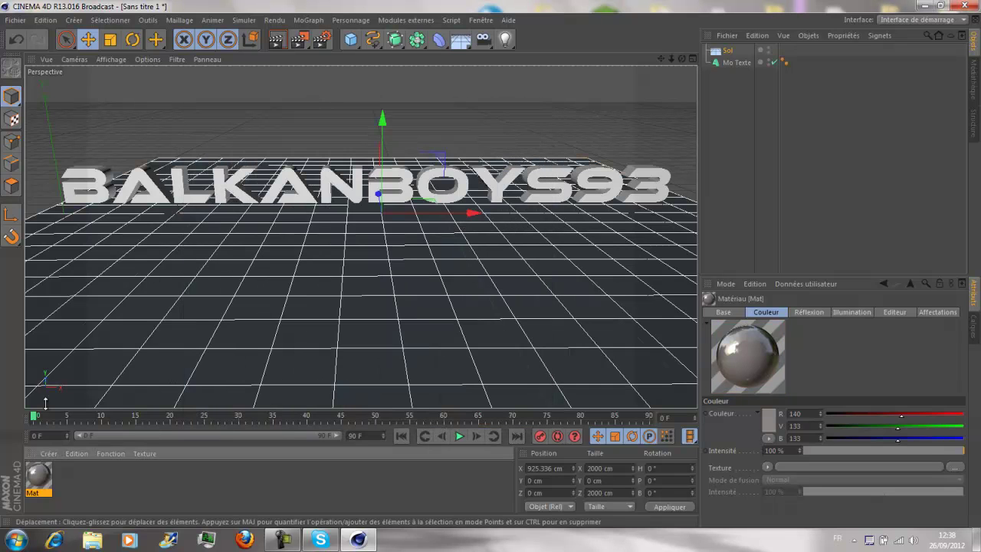
Step: Apply the grey material to the 3D text and lower the floor to about -30 cm in Y
left_click_drag(748, 51, 739, 63)
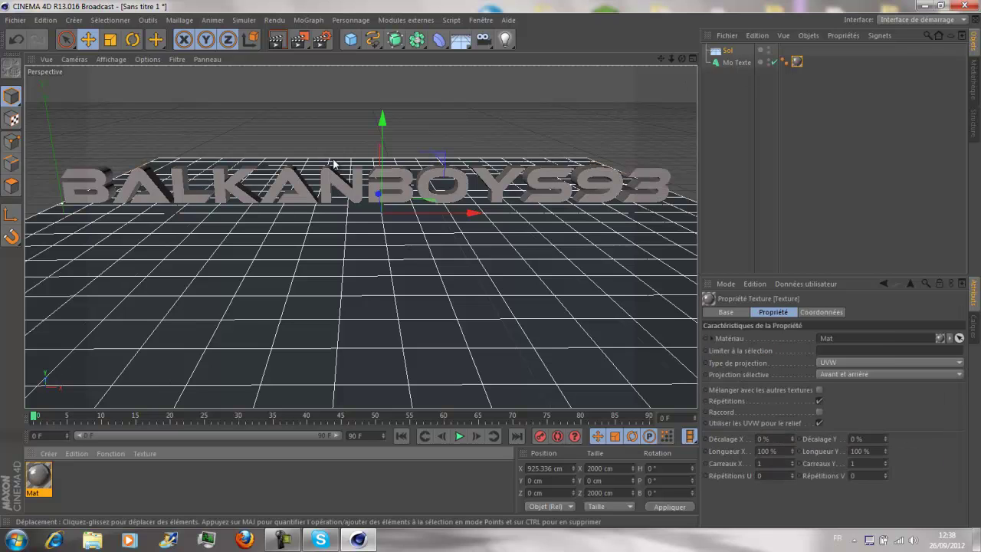
left_click_drag(383, 120, 385, 133)
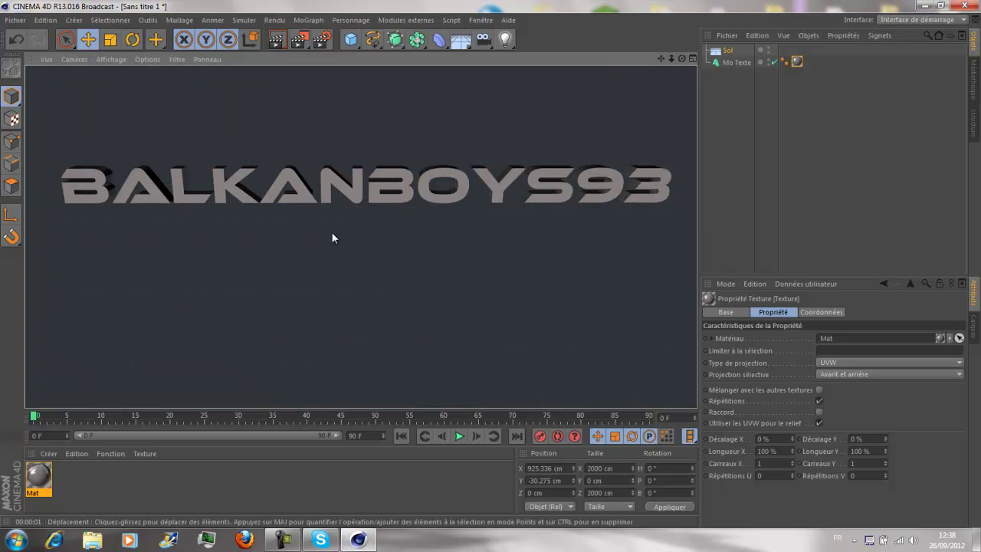
left_click(728, 51)
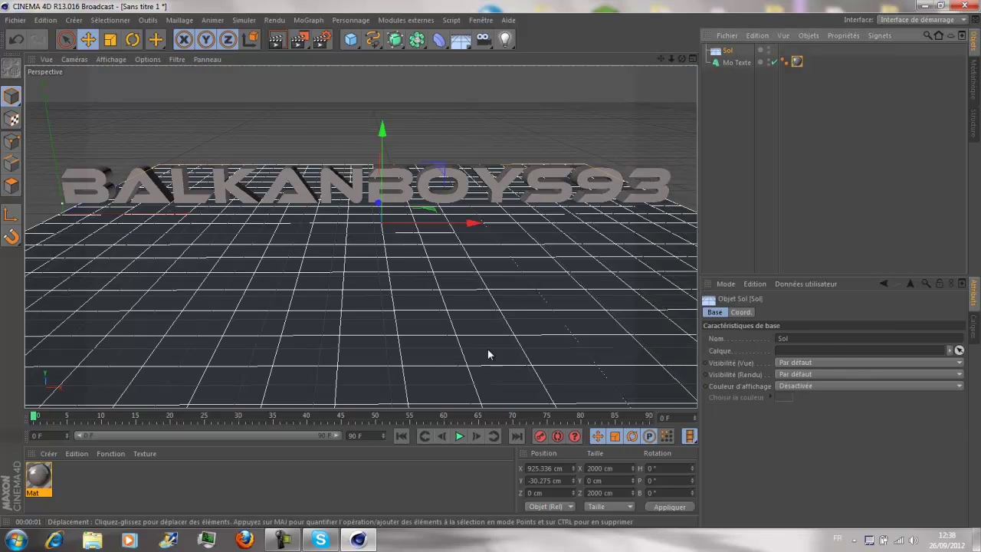
Step: Add a second floor (Sol) object and move it to about 935 cm along X, centred under the text
left_click(458, 38)
left_click(510, 56)
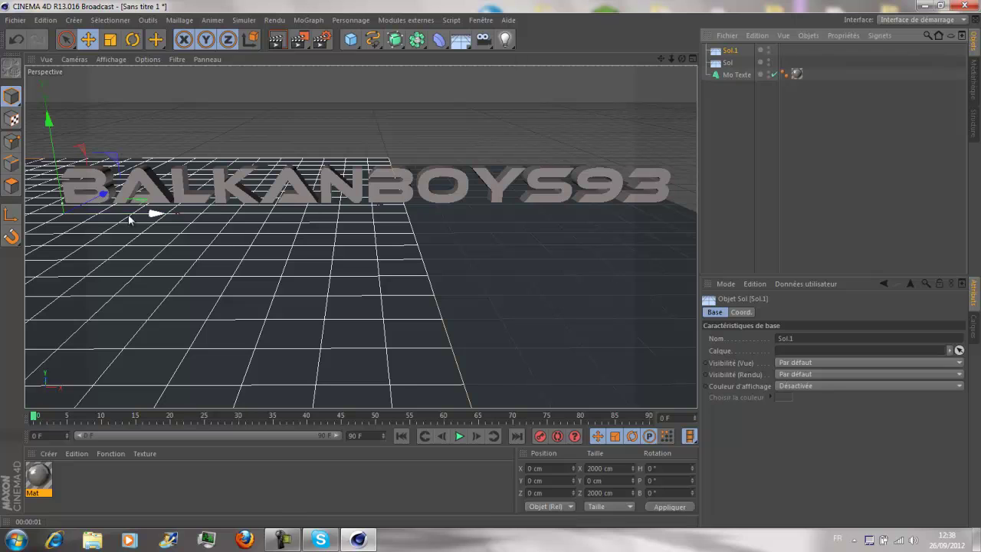
left_click_drag(143, 222, 481, 249)
Step: Rotate the second floor's pitch (P) to 90° and move it behind the text to about 573 cm in Z
left_click(657, 482)
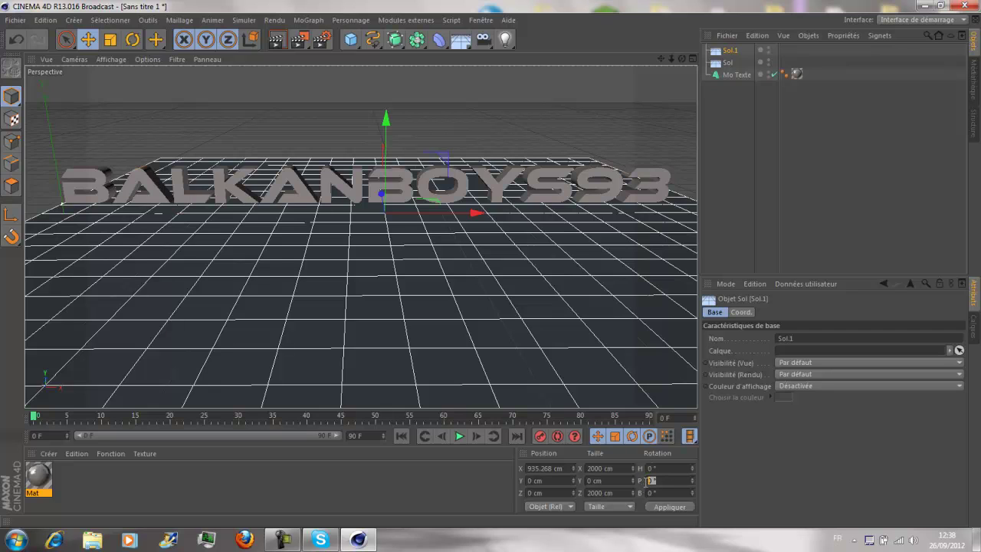
key("Return")
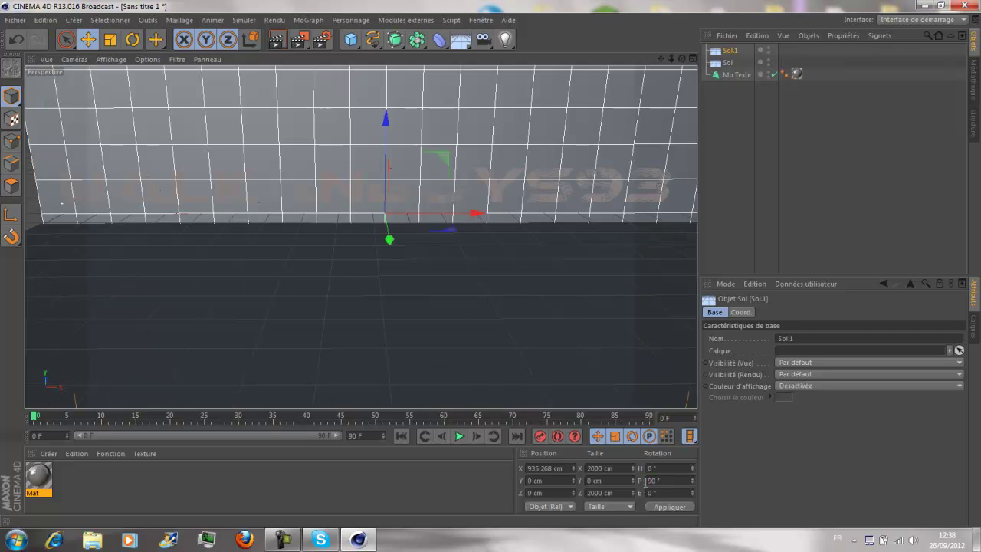
left_click_drag(388, 239, 390, 201)
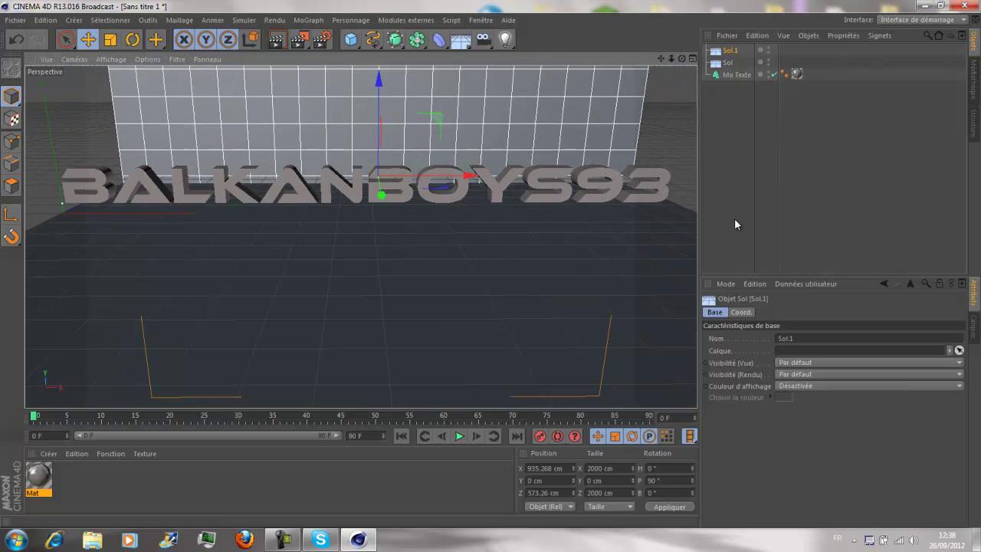
Step: Create a second material with specularity off and set its colour to pure white (R 255, V 255, B 255)
double_click(135, 478)
double_click(39, 479)
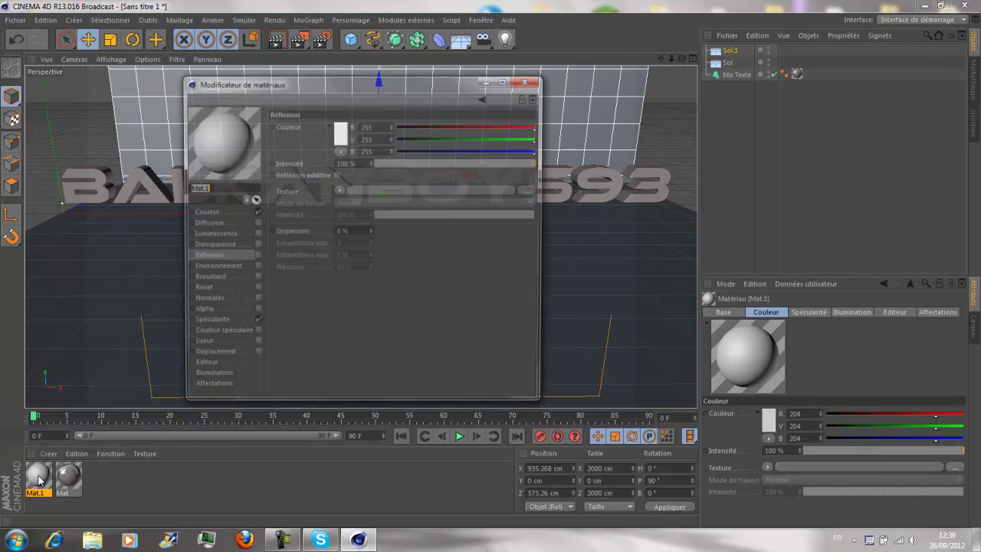
left_click(257, 324)
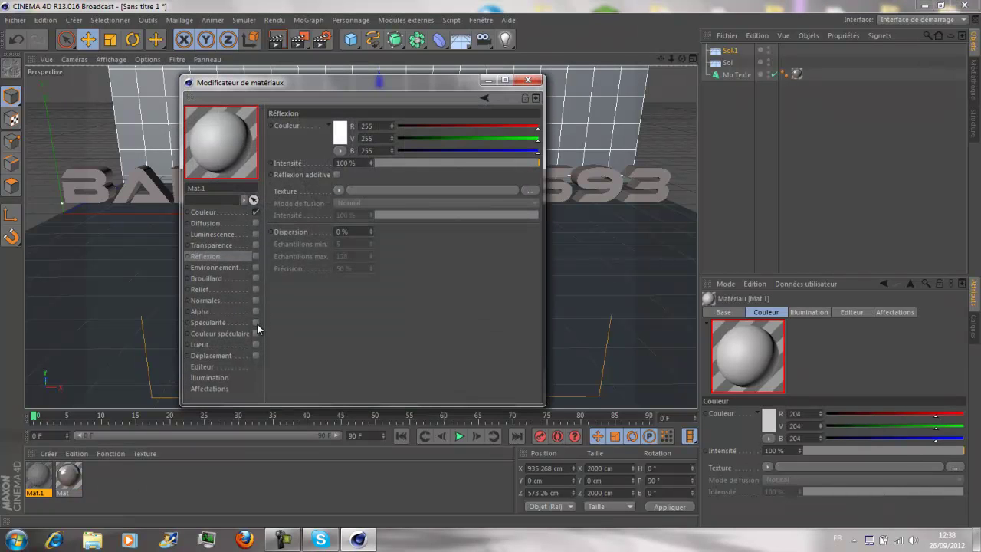
left_click(238, 211)
left_click(400, 178)
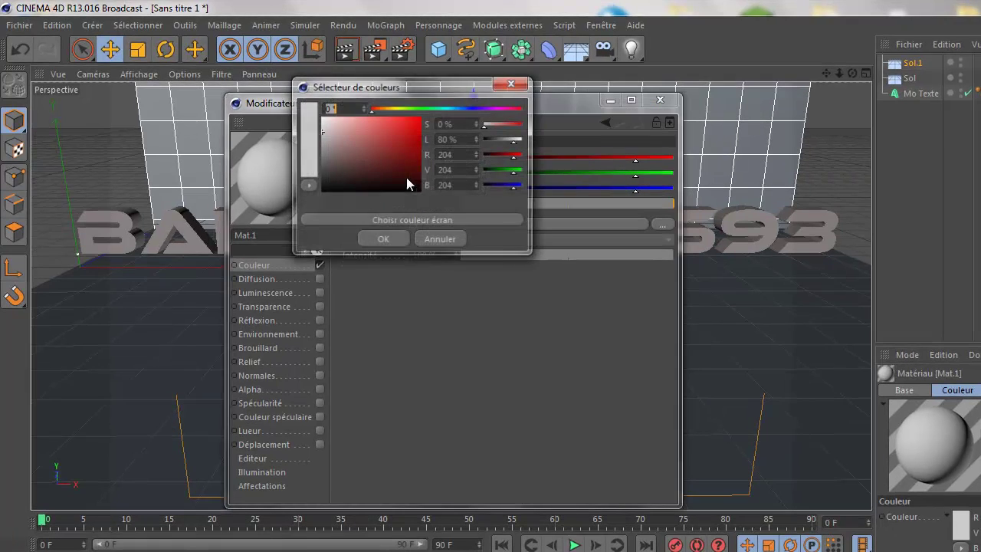
left_click_drag(362, 123, 193, 103)
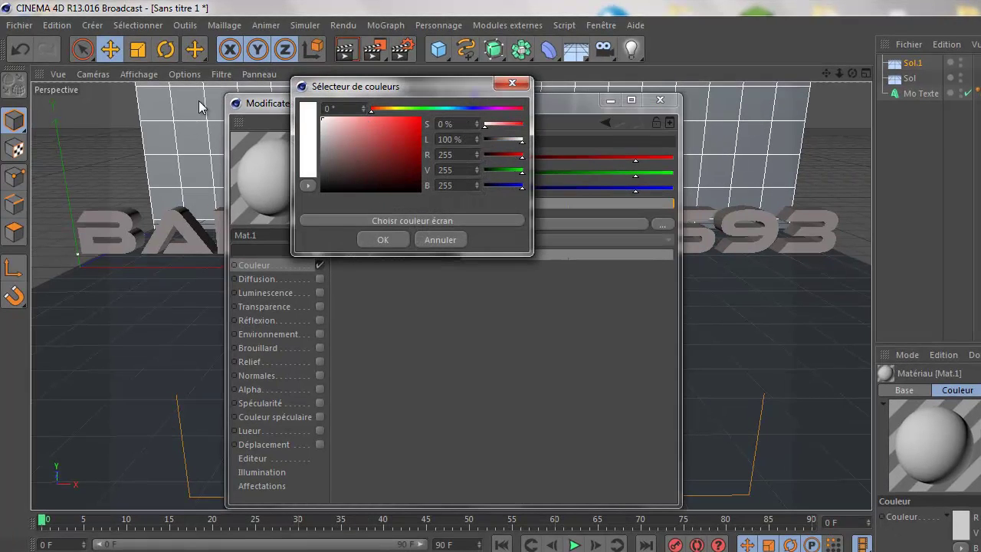
left_click(382, 240)
Step: Enable reflection on the white material at 20 % intensity with a Fresnel texture
left_click(260, 320)
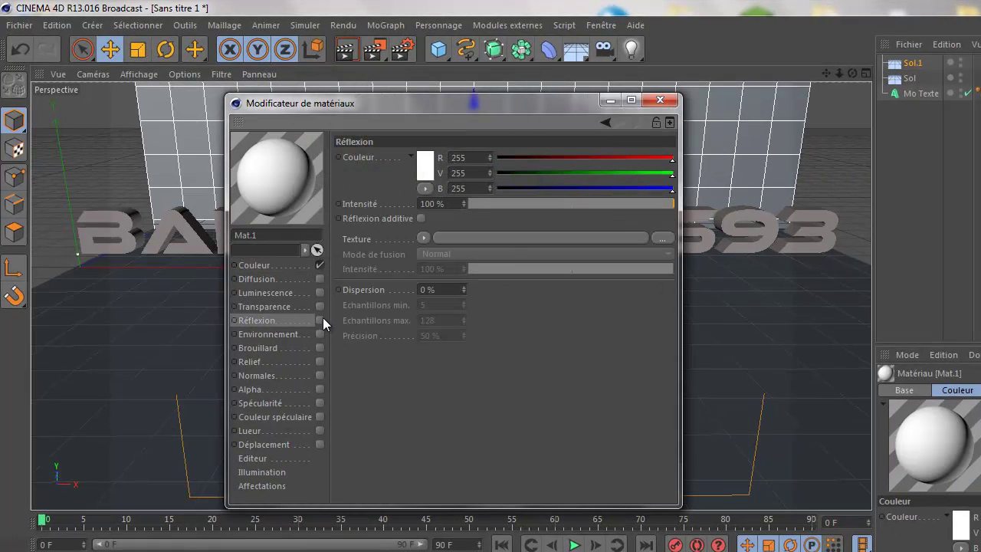
left_click(319, 320)
left_click_drag(504, 201, 509, 208)
left_click(423, 238)
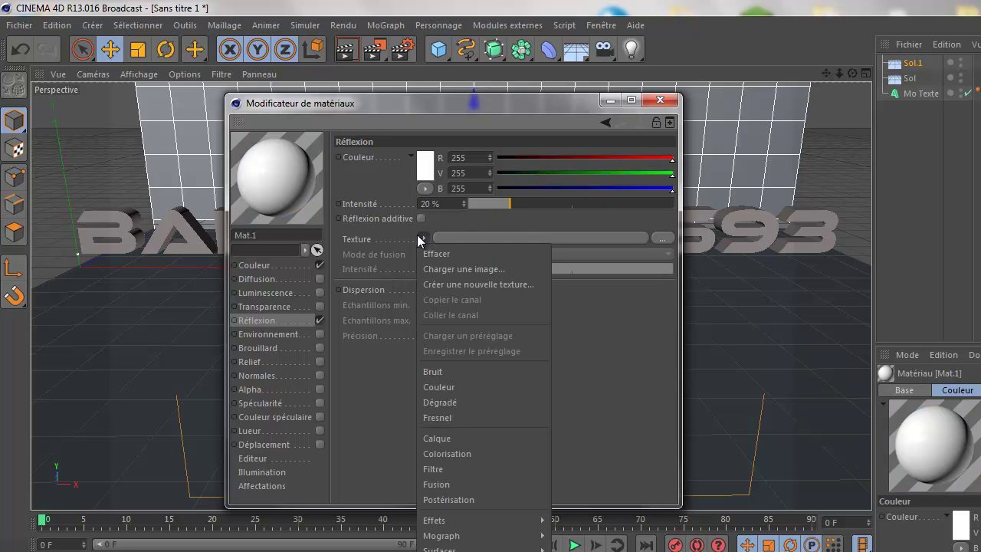
left_click(465, 417)
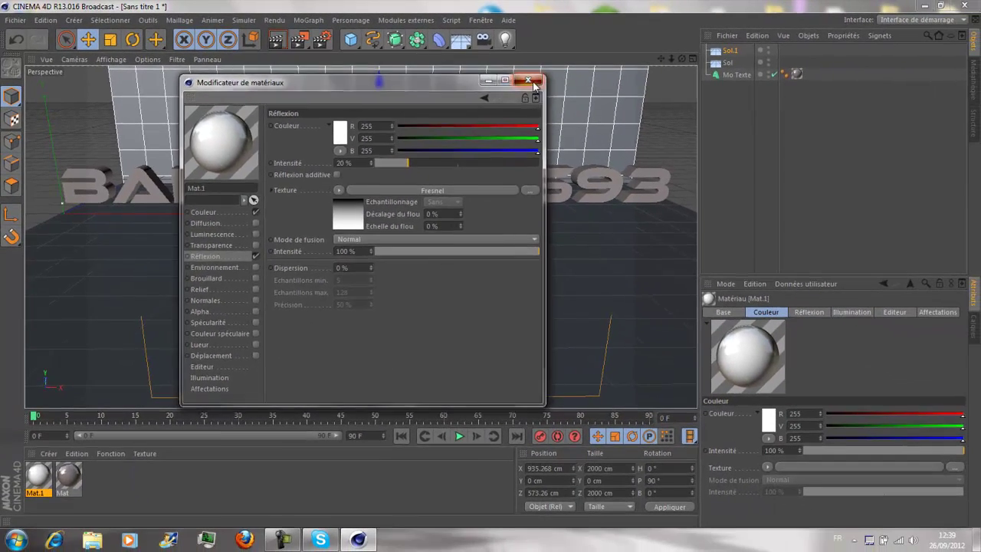
left_click(532, 83)
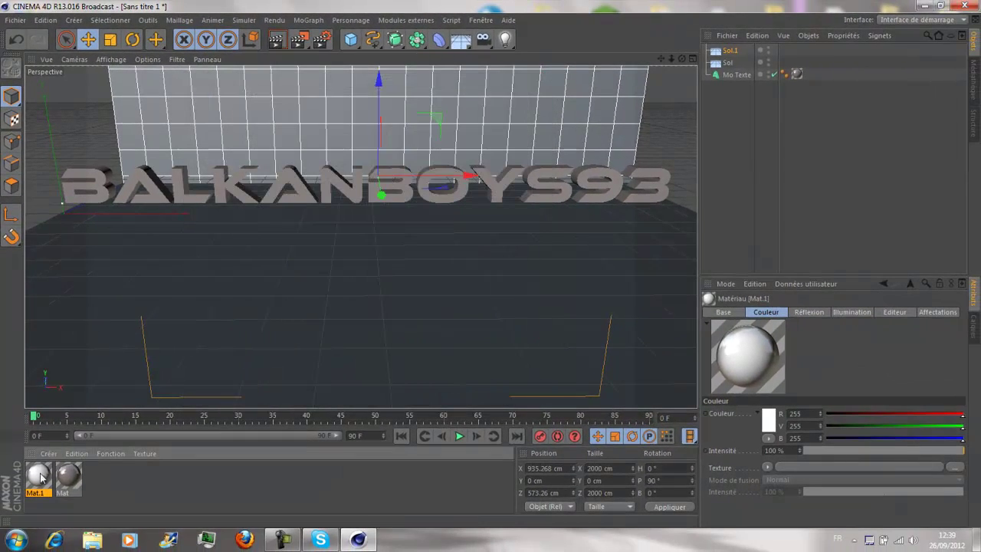
Step: Apply the white material to the floor and the back wall and render a preview of the view
left_click_drag(183, 328, 181, 331)
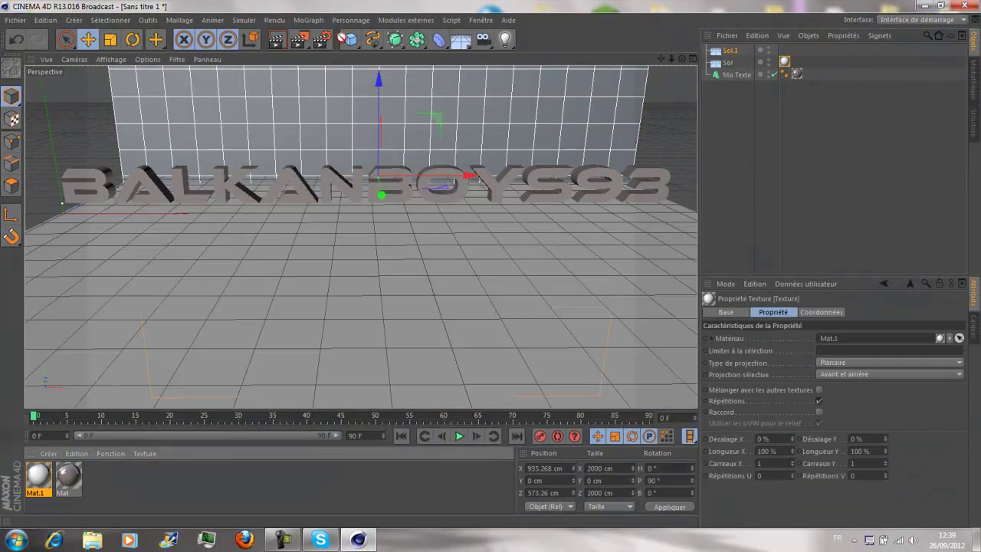
left_click_drag(335, 87, 333, 92)
scroll(493, 270, "up", 3)
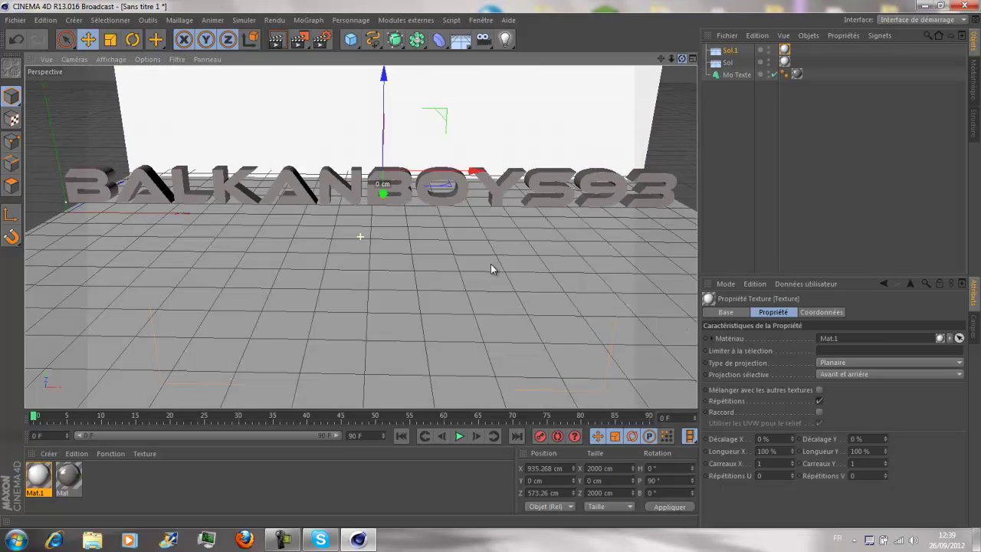
left_click(276, 40)
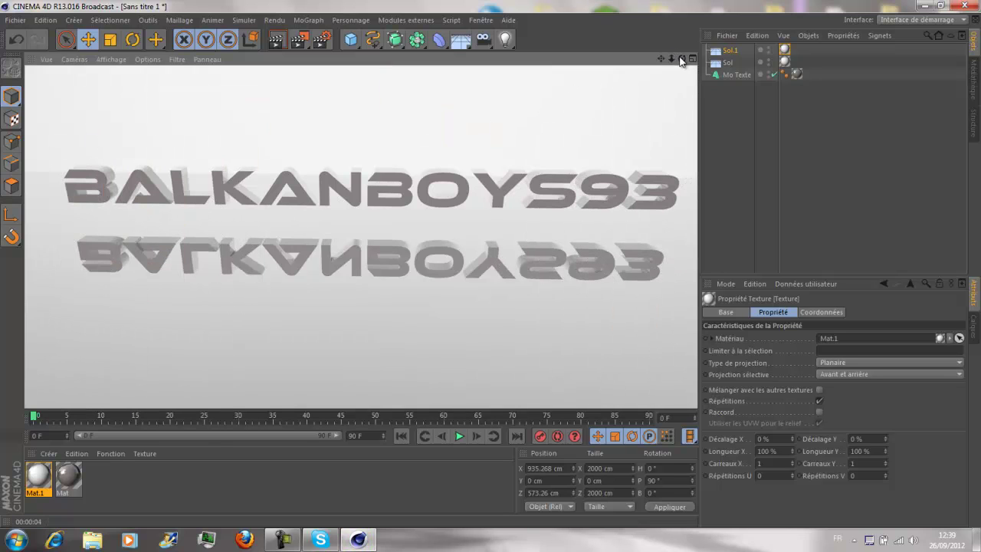
Step: Add a sphere and place it on the floor in front of the first letters of the text
left_click_drag(681, 57, 490, 264)
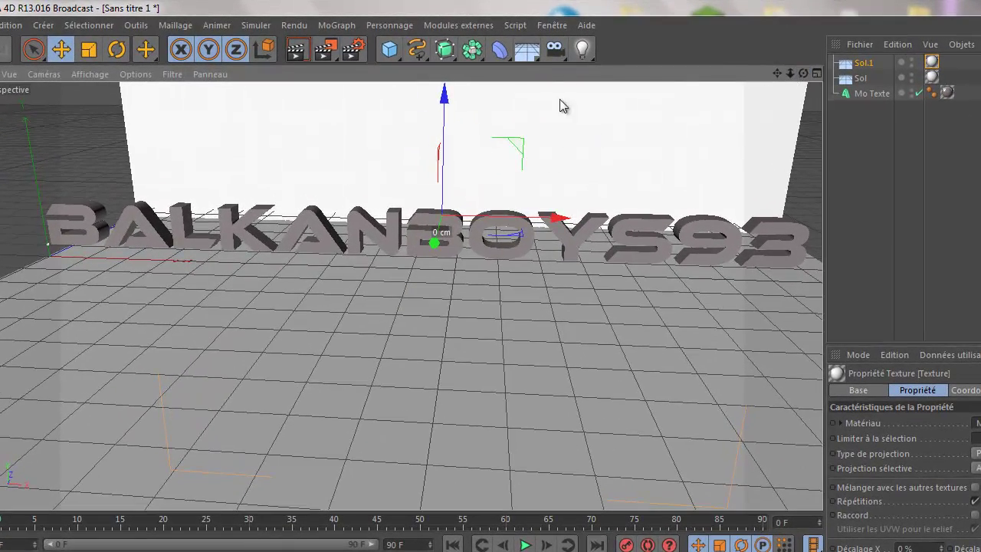
left_click(390, 49)
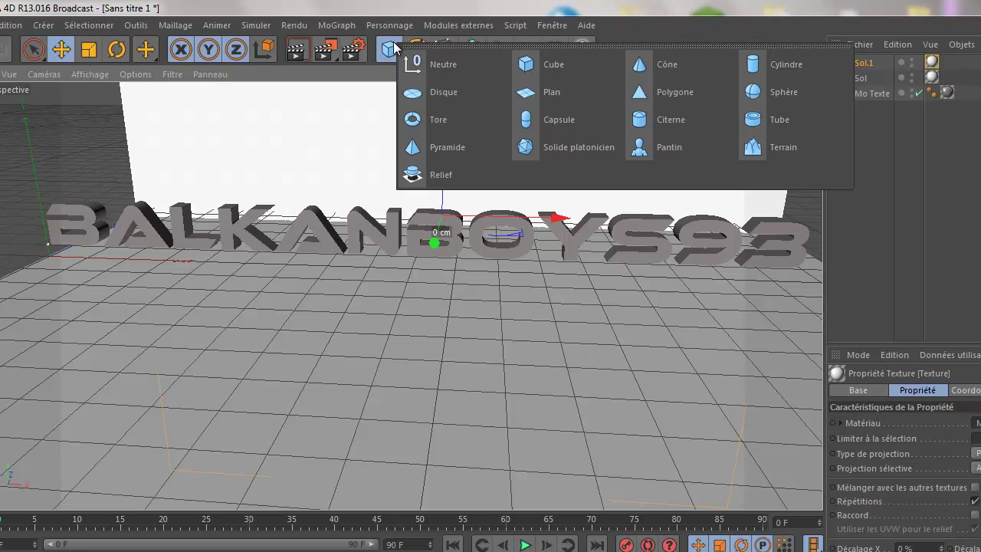
left_click(782, 92)
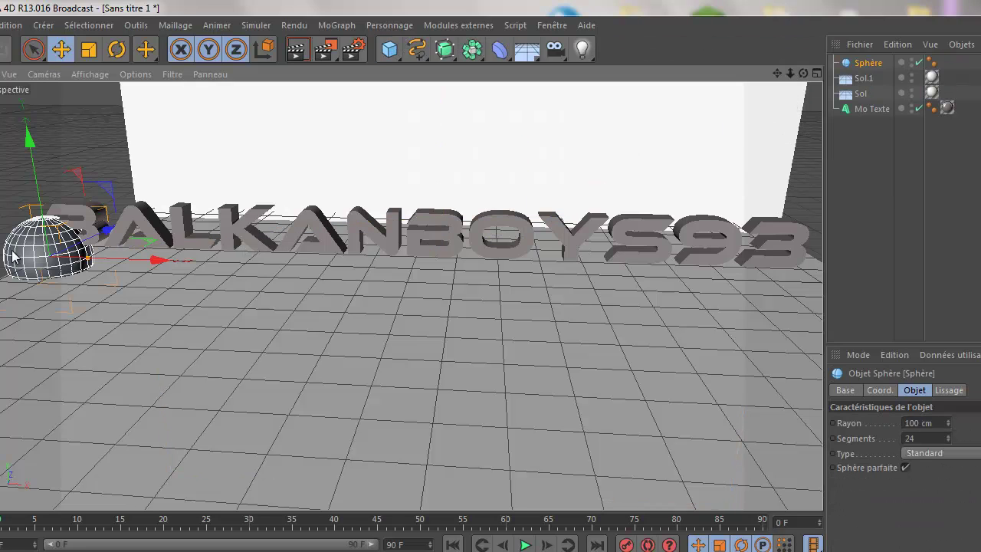
left_click_drag(105, 229, 207, 336)
left_click_drag(153, 263, 155, 290)
Step: Set the sphere's radius (Rayon) to 80 cm and raise it so more of it sits above the floor
double_click(907, 424)
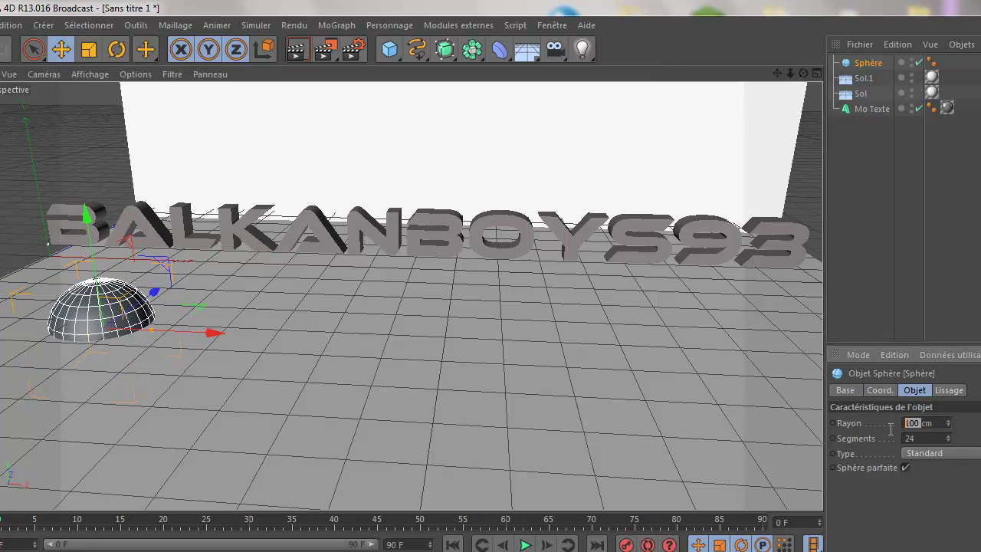
type("80")
key("Return")
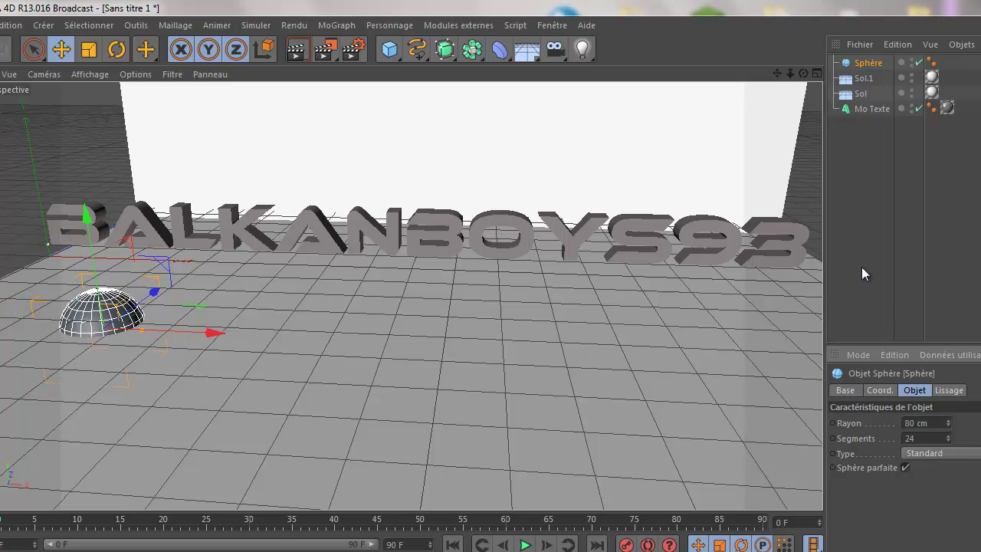
left_click_drag(86, 226, 84, 200)
Step: Duplicate the sphere and move the copy along the floor in front of the text's last characters
left_click(871, 68)
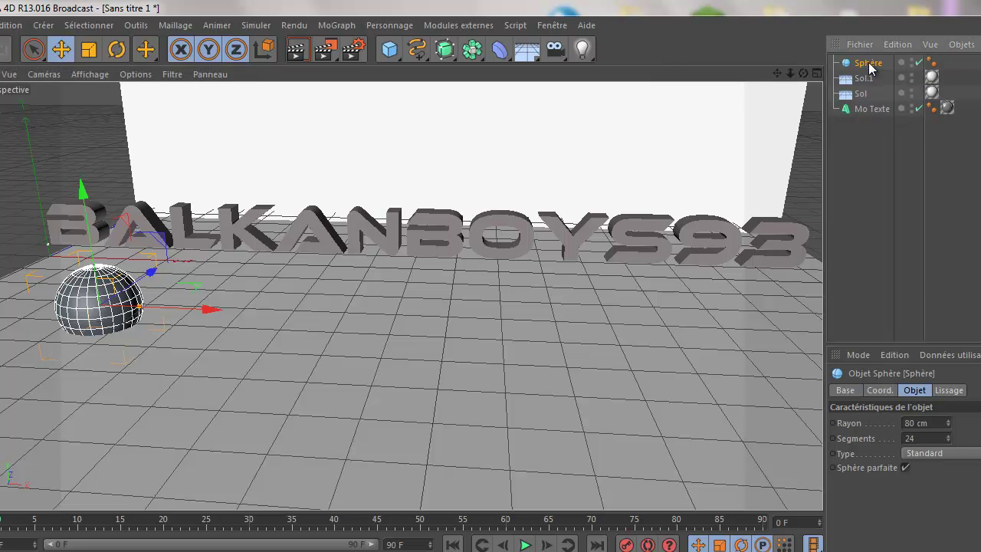
key("ctrl+v")
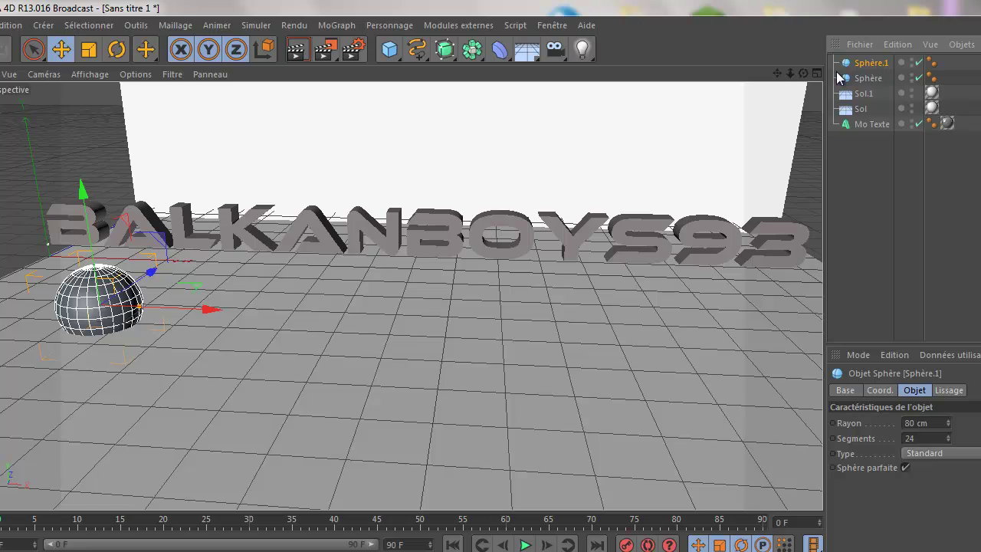
left_click_drag(234, 310, 819, 335)
left_click_drag(566, 331, 565, 331)
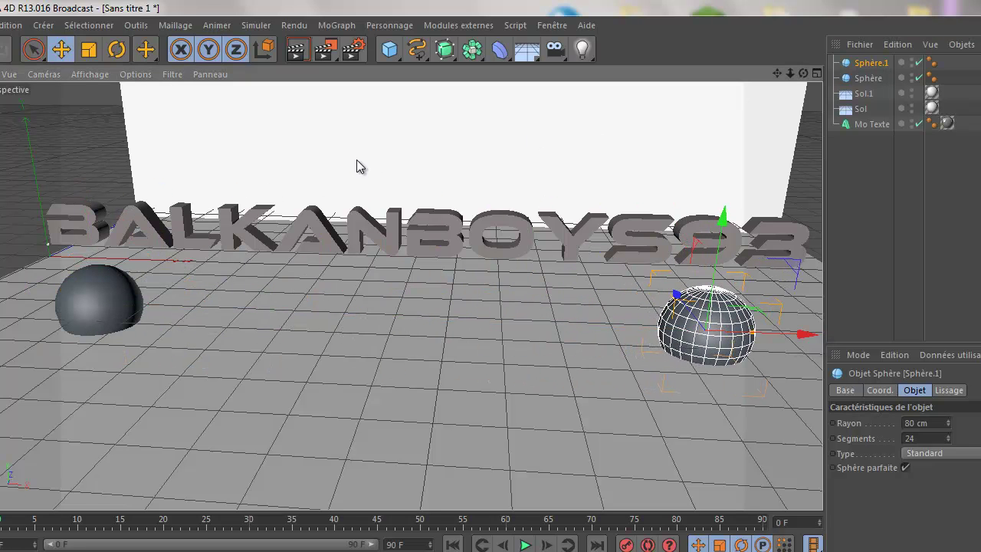
Step: Create a new material with specularity (Spécularité) disabled and its colour set to black
key("ctrl+n")
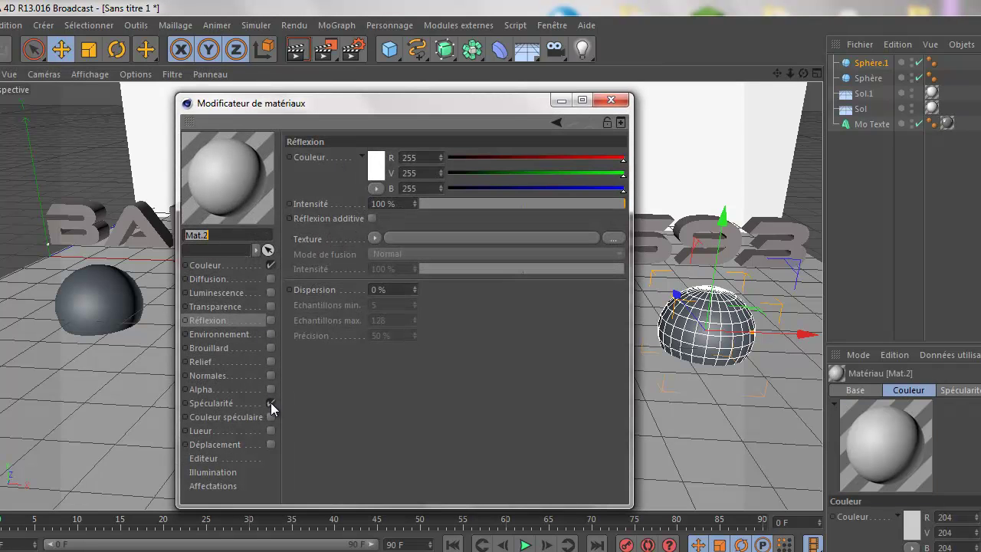
left_click(271, 404)
left_click(225, 263)
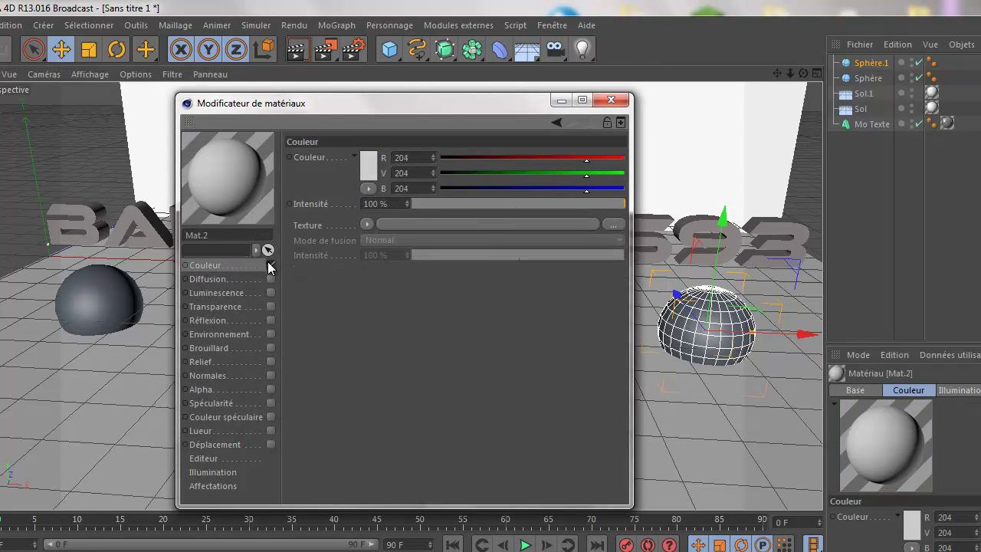
left_click(370, 165)
left_click(335, 239)
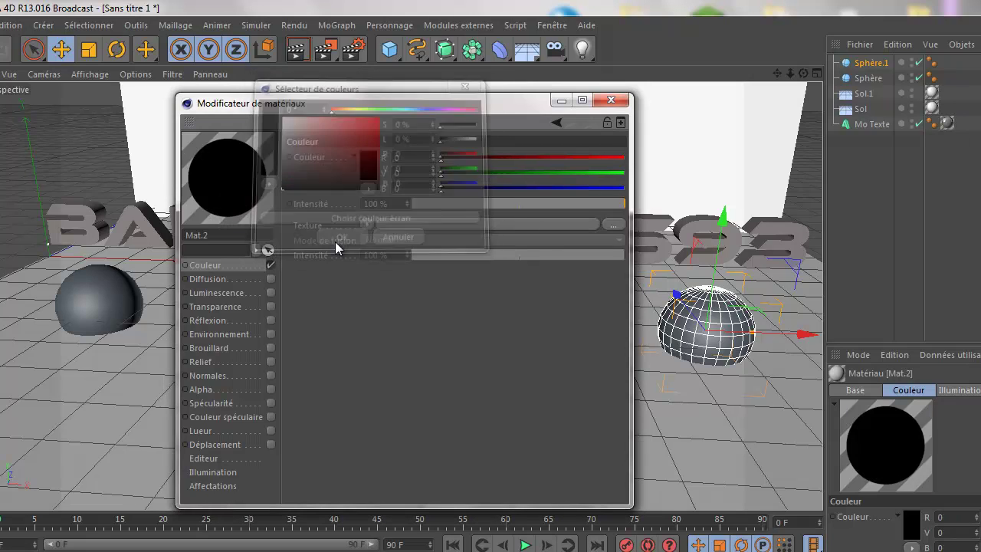
Step: Enable reflection on the black material at 20 % intensity with a Fresnel texture
left_click(240, 321)
left_click(271, 321)
mouse_move(468, 203)
left_mouse_down()
mouse_move(452, 204)
mouse_move(460, 205)
left_mouse_up()
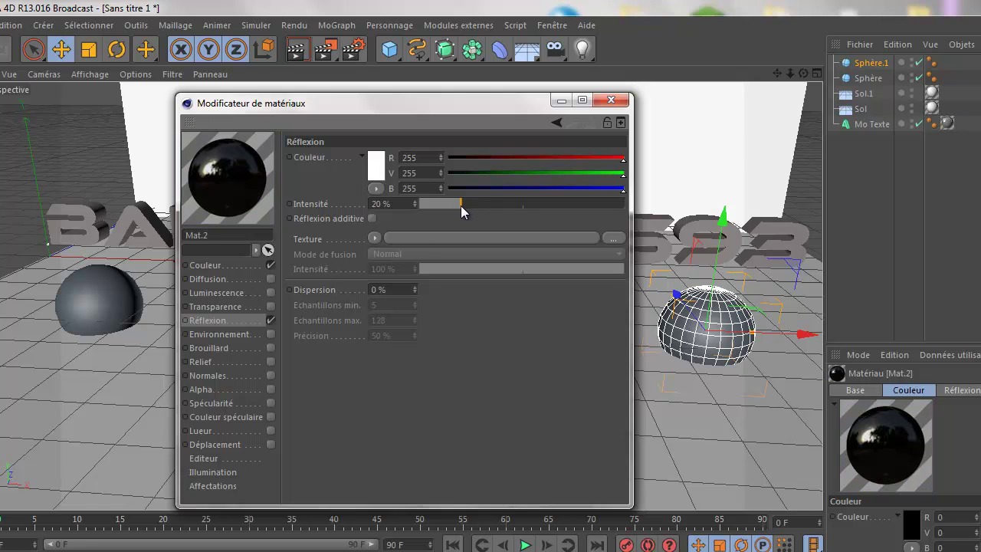
left_click(375, 238)
left_click(406, 415)
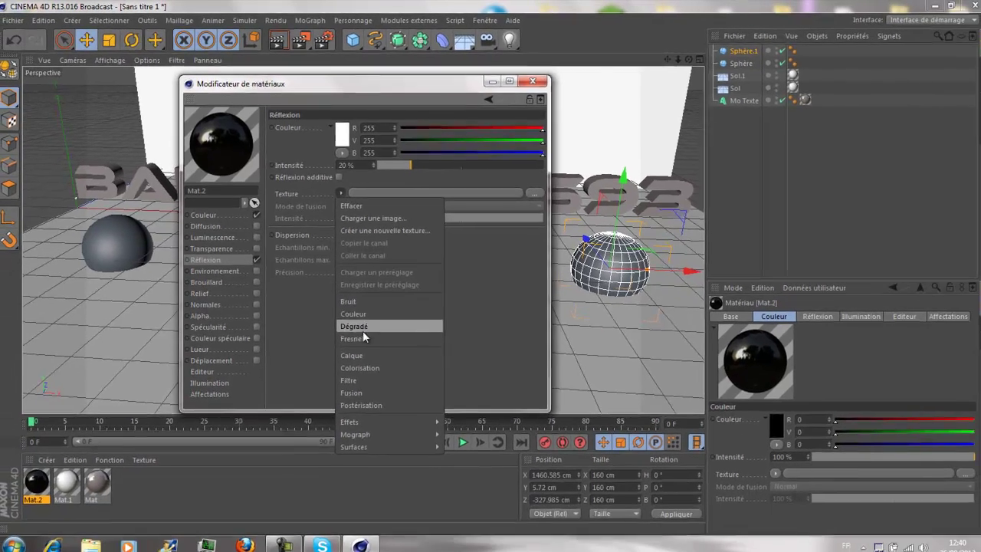
left_click(40, 480)
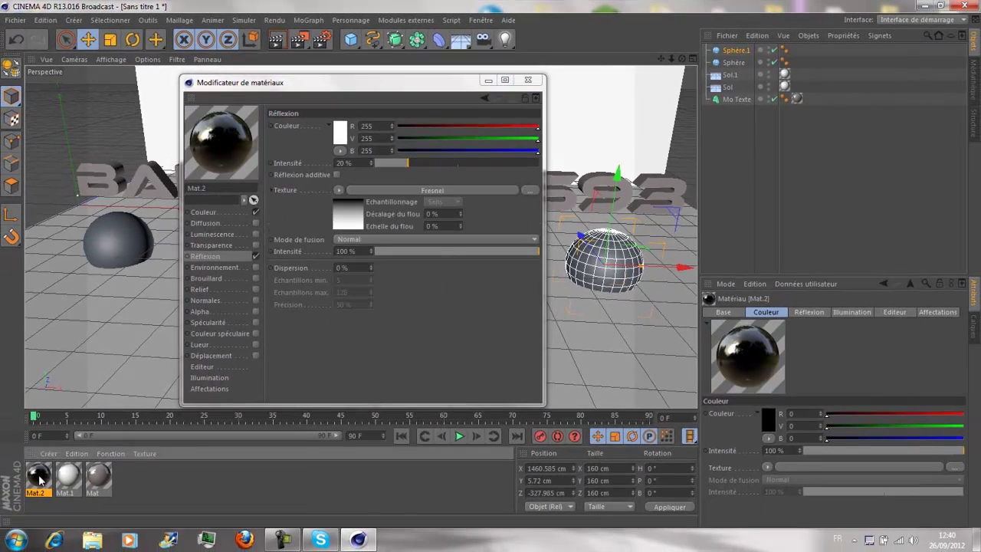
left_click(527, 80)
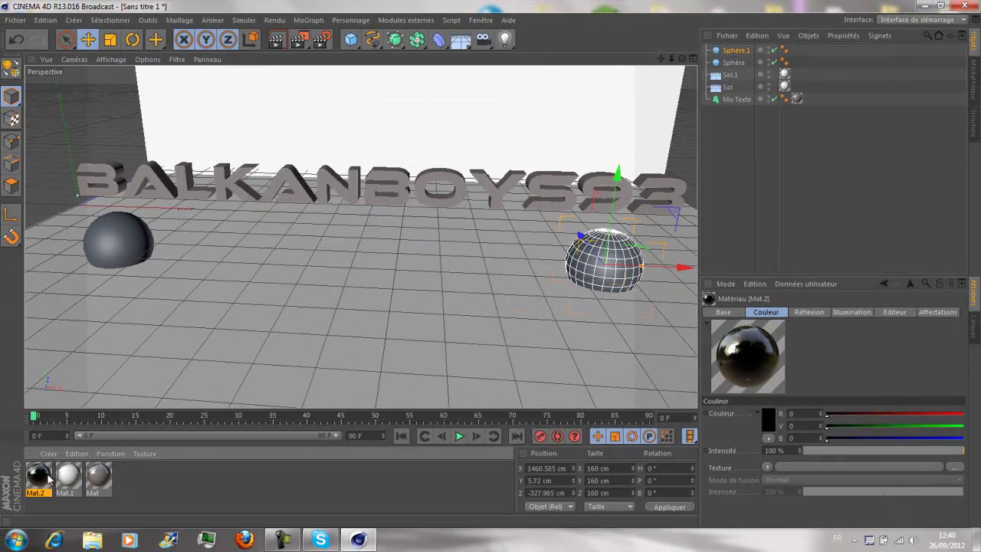
Step: Apply the black reflective material to both spheres and render a preview of the view
left_click_drag(787, 34, 491, 264)
left_click(279, 40)
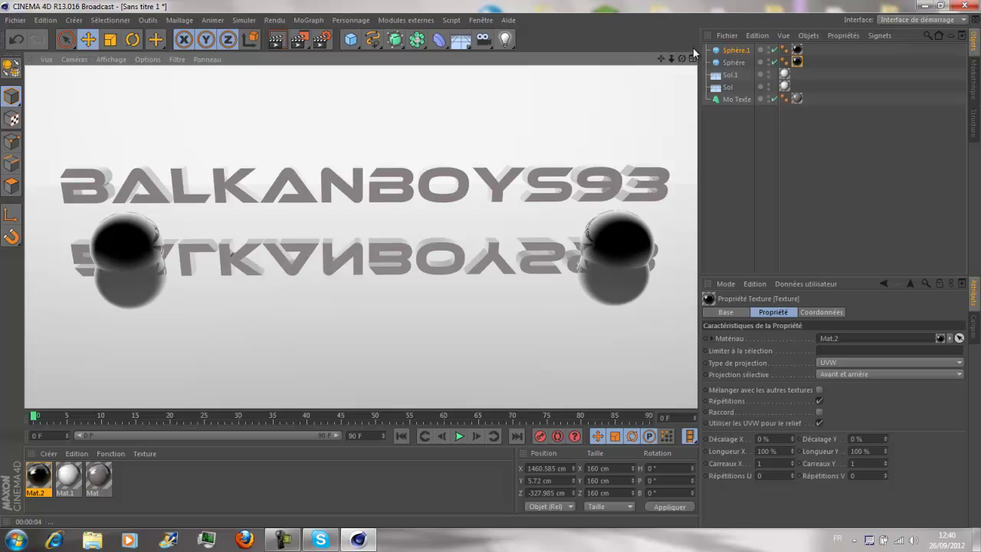
Step: Render the scene to the picture viewer as tuto.jpg and check the framing of the text
left_click_drag(489, 270, 489, 263)
left_click(301, 40)
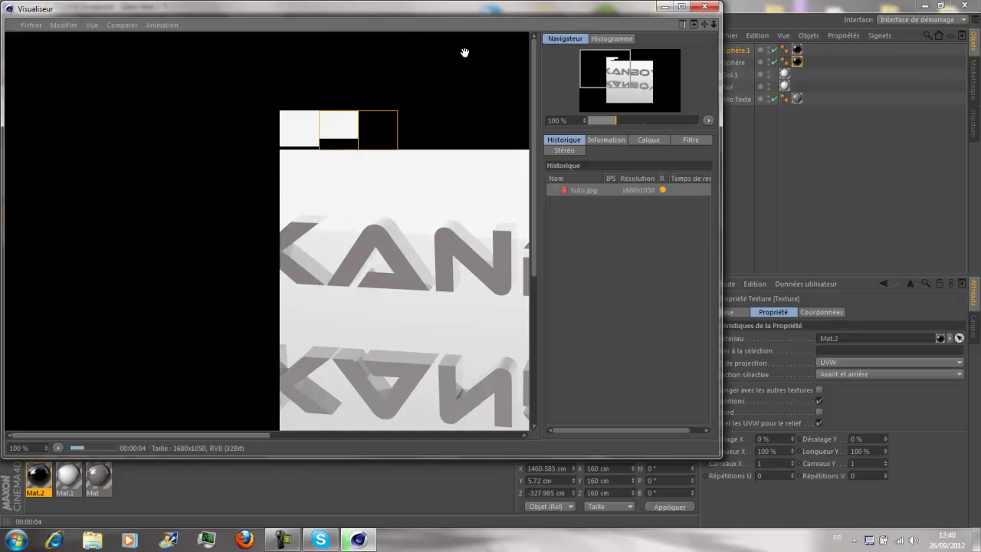
scroll(445, 152, "down", 4)
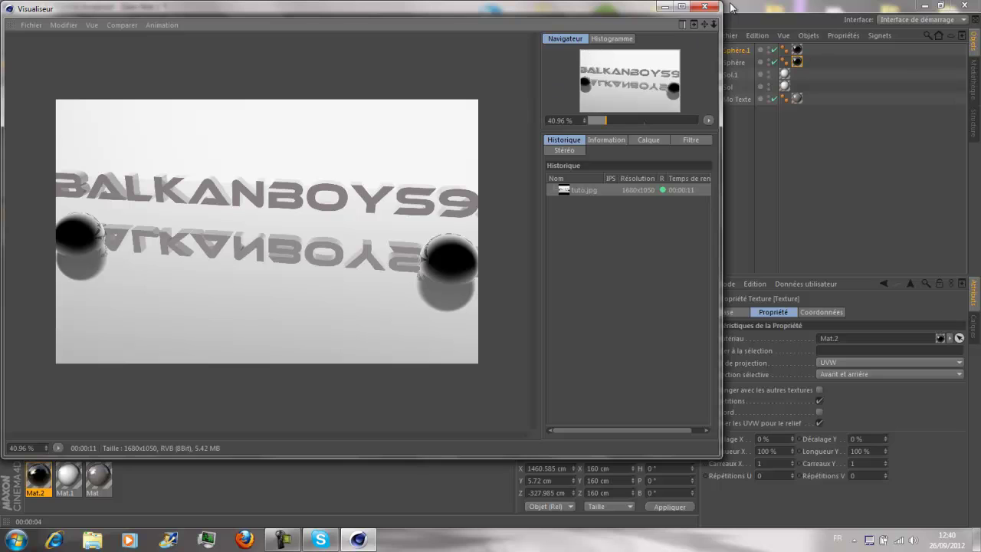
left_click(706, 6)
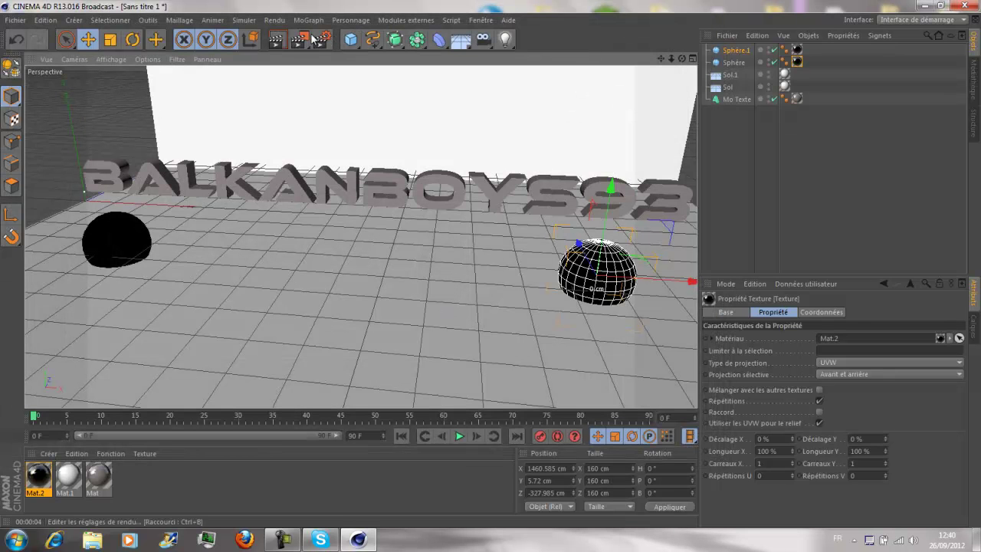
Step: Render the scene again from a straighter front view, overwriting tuto.jpg
left_click_drag(682, 59, 492, 268)
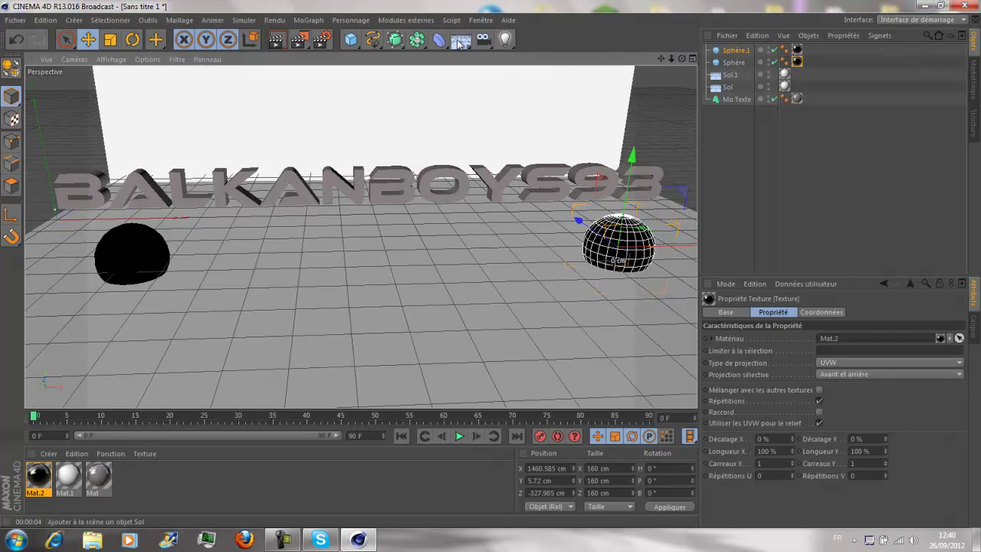
left_click(305, 38)
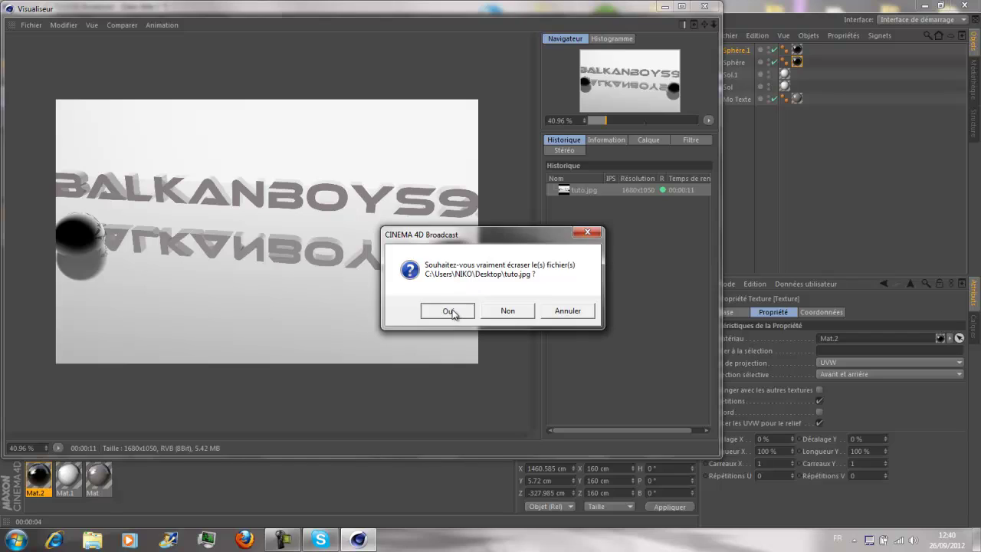
left_click(451, 311)
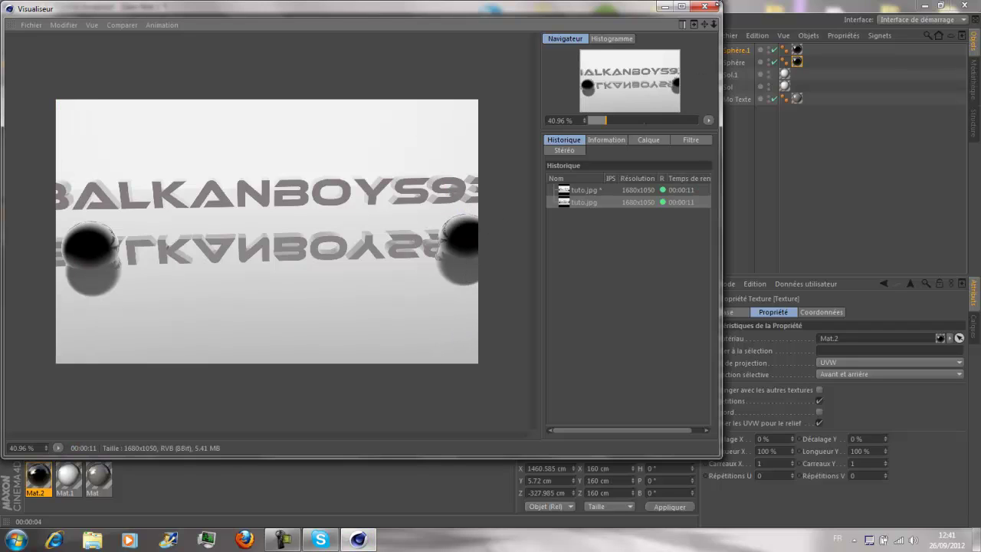
left_click(704, 6)
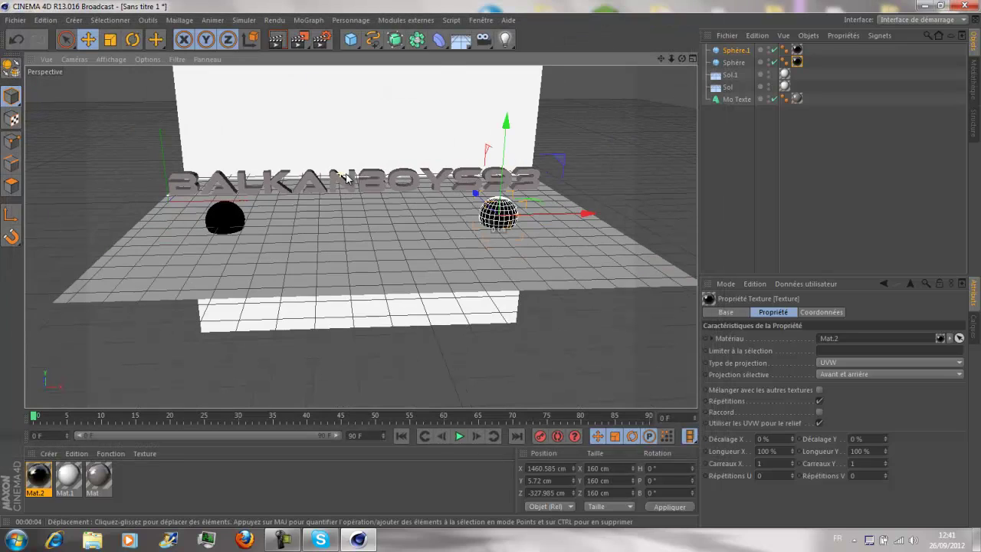
Step: Render the scene from a wider framing that includes the whole text and both spheres, overwriting tuto.jpg
left_click(299, 40)
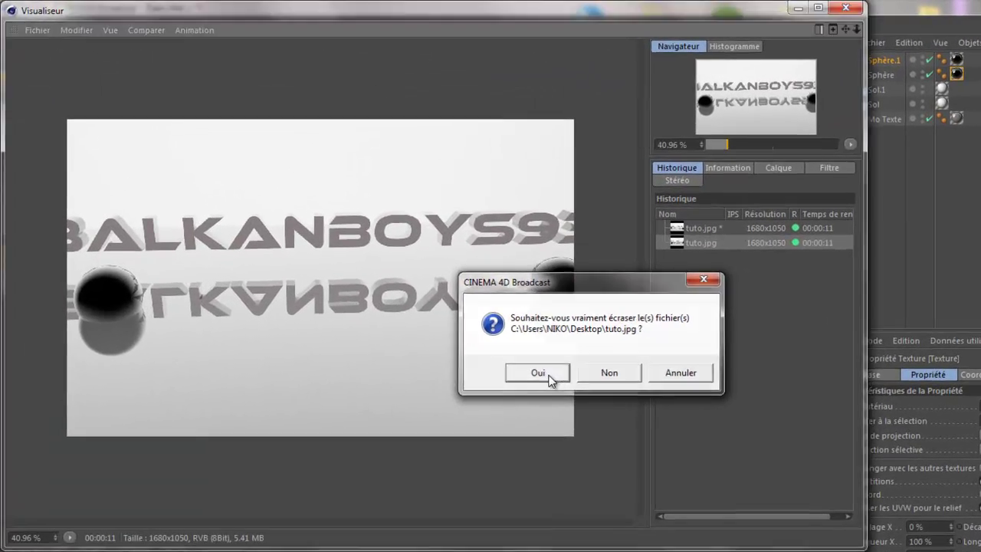
left_click(512, 349)
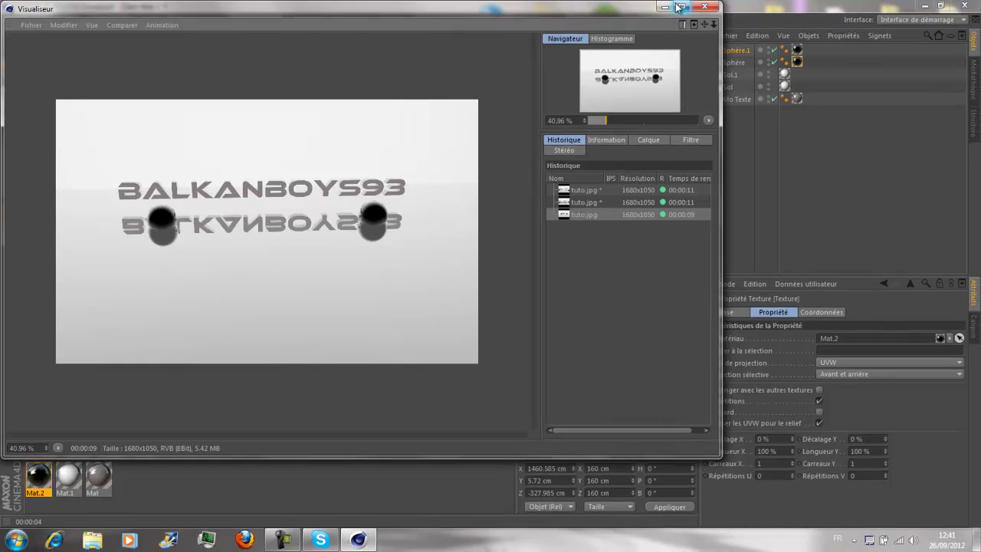
left_click(808, 7)
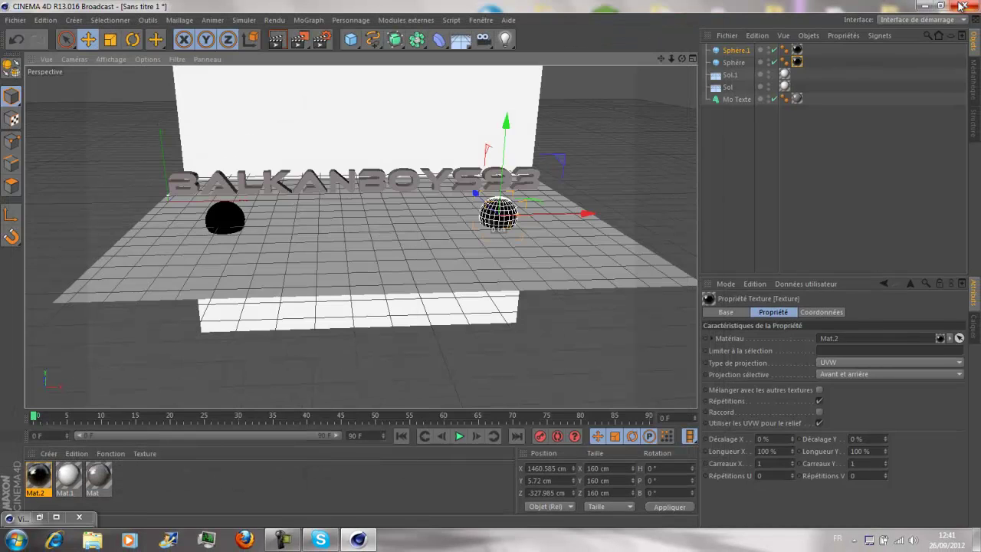
Step: Quit CINEMA 4D without saving the changes to the project
left_click(962, 6)
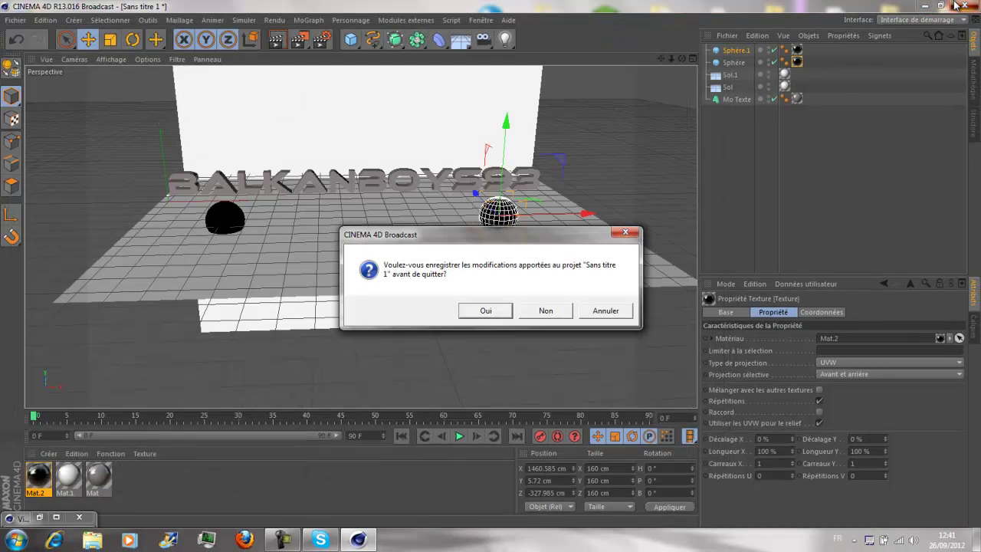
left_click(485, 311)
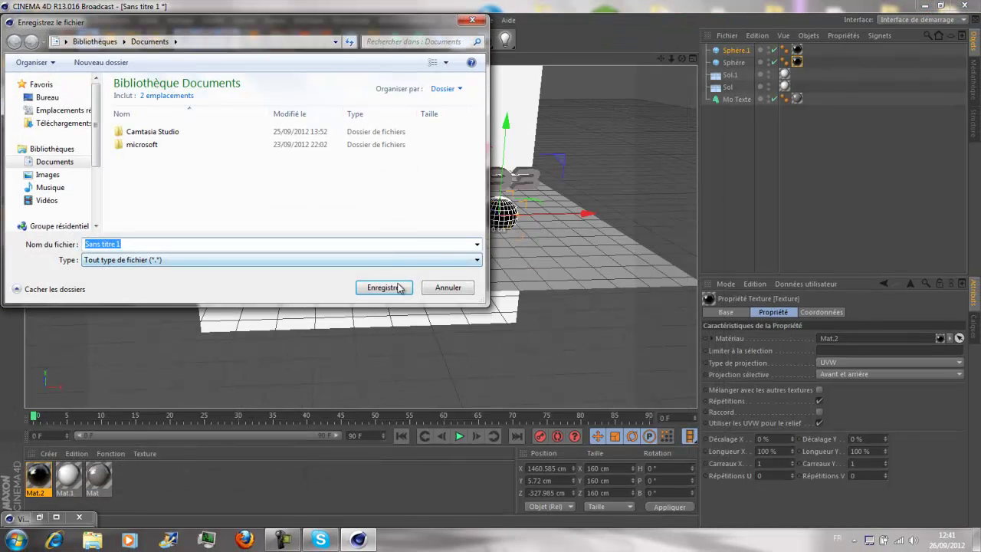
left_click(448, 287)
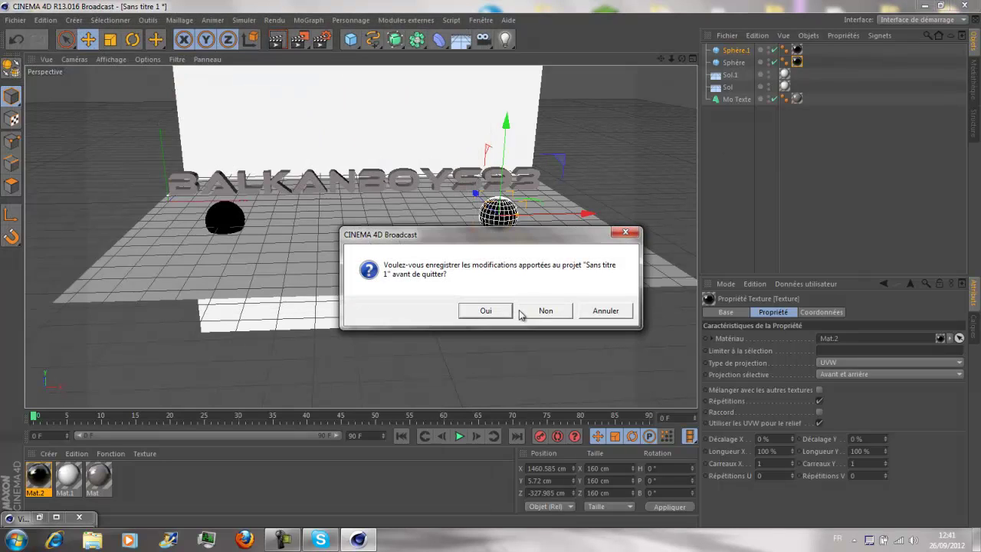
left_click(533, 310)
Step: Open the rendered image tuto from the desktop to examine it, and close the photo viewer
double_click(23, 483)
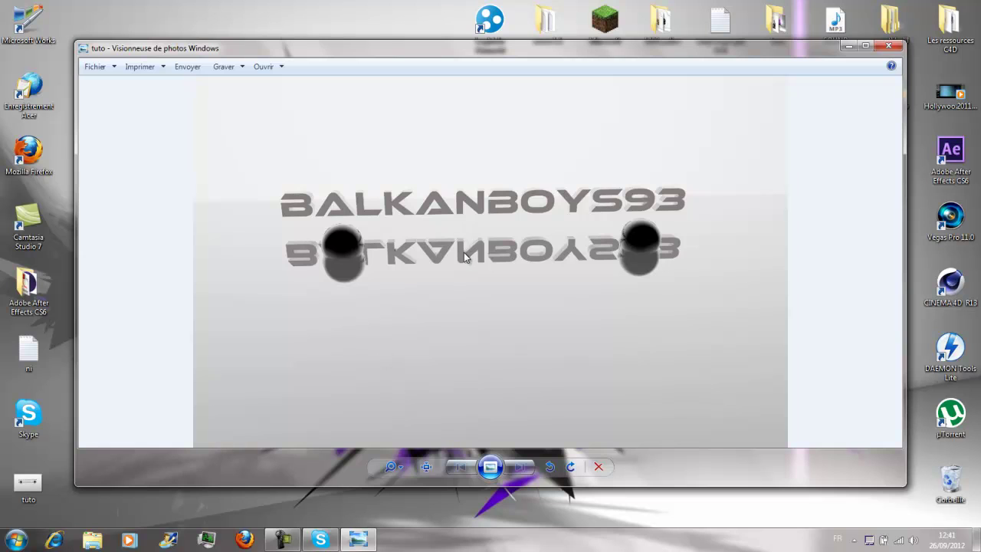
left_click(883, 43)
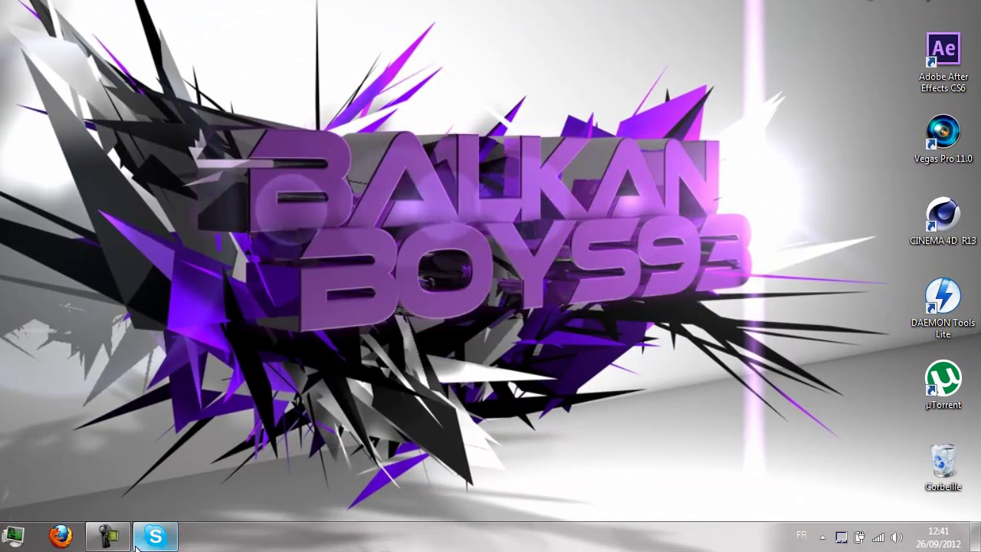
left_click(108, 536)
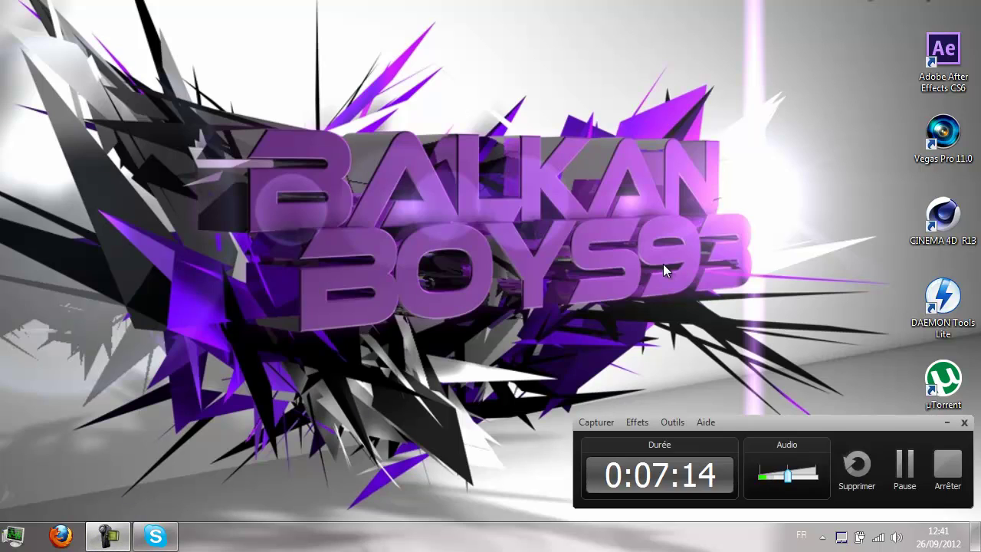